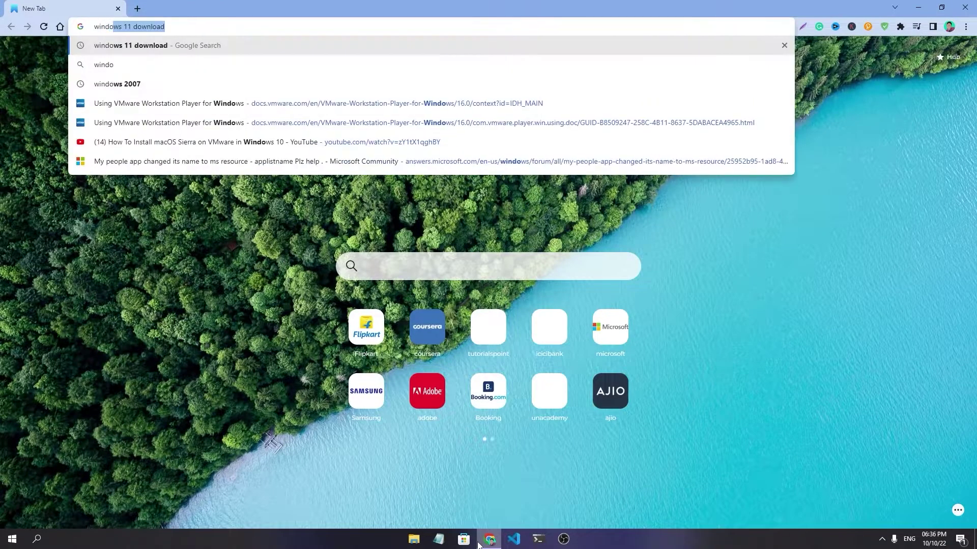
# Search 'windows 11 download' and request the Windows 11 multi-edition ISO on Microsoft's page.
pyautogui.press('Return')
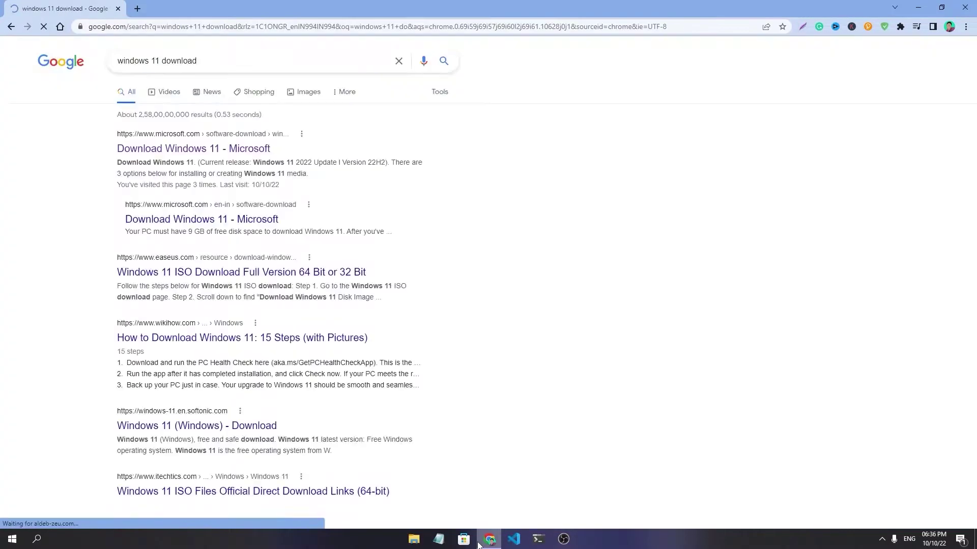
pyautogui.click(211, 147)
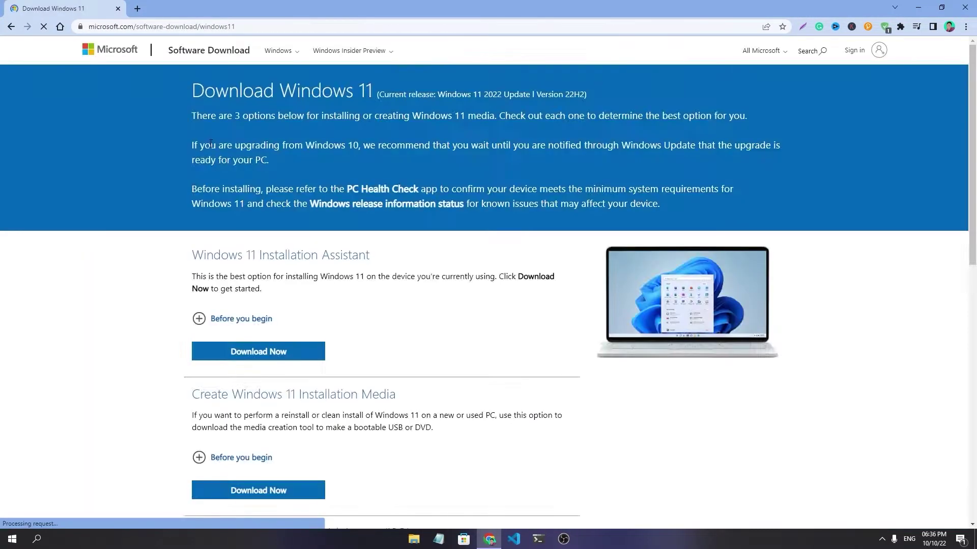
pyautogui.scroll(-10, 356, 360)
pyautogui.scroll(2, 286, 175)
pyautogui.click(272, 199)
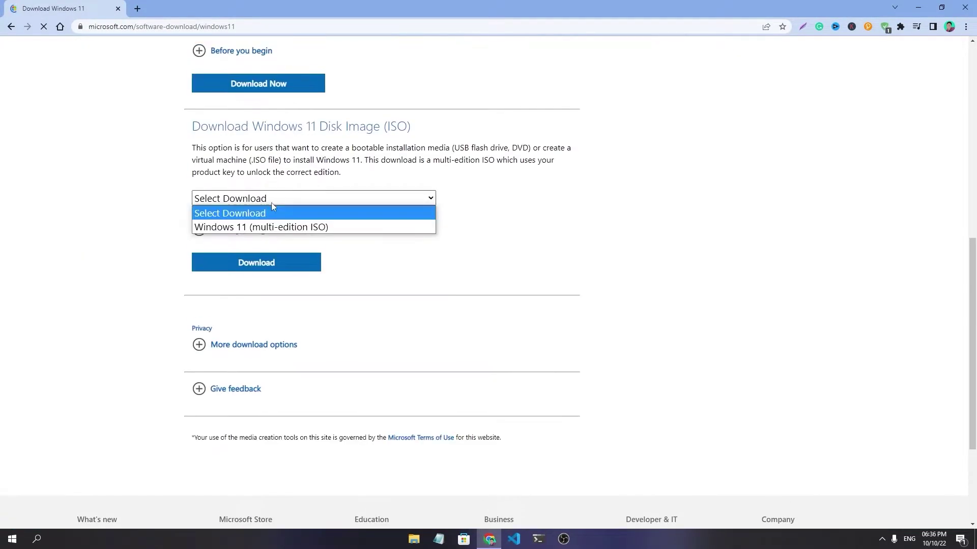
pyautogui.click(242, 227)
pyautogui.click(243, 263)
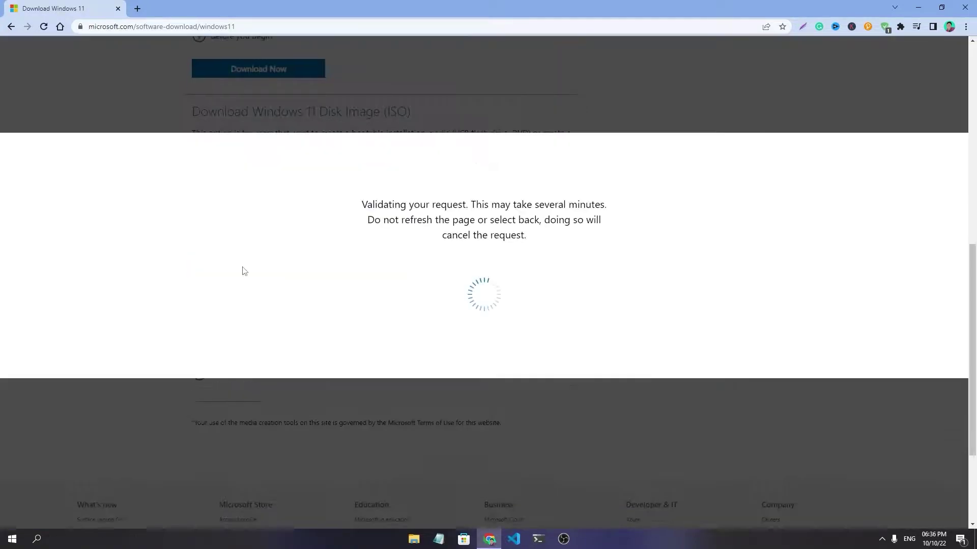
# Confirm English (United States), start the 64-bit ISO download, then close Chrome.
pyautogui.scroll(-3, 542, 318)
pyautogui.click(327, 208)
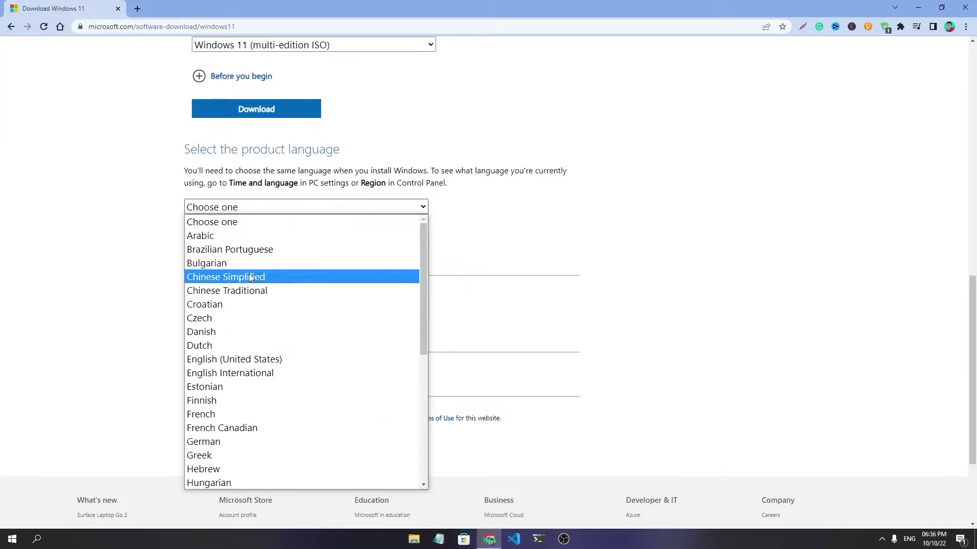
pyautogui.scroll(-5, 257, 298)
pyautogui.scroll(5, 249, 356)
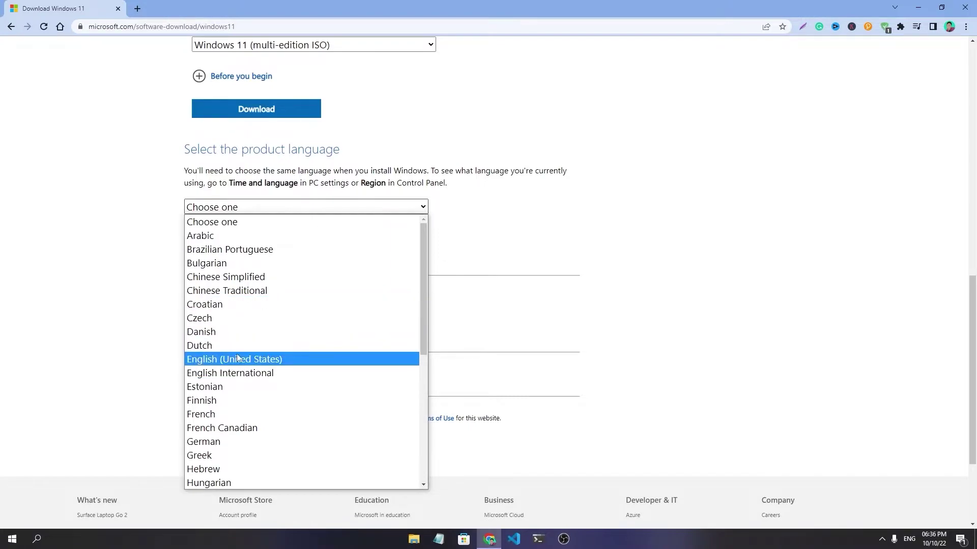
pyautogui.click(239, 359)
pyautogui.click(283, 209)
pyautogui.click(283, 209)
pyautogui.click(227, 253)
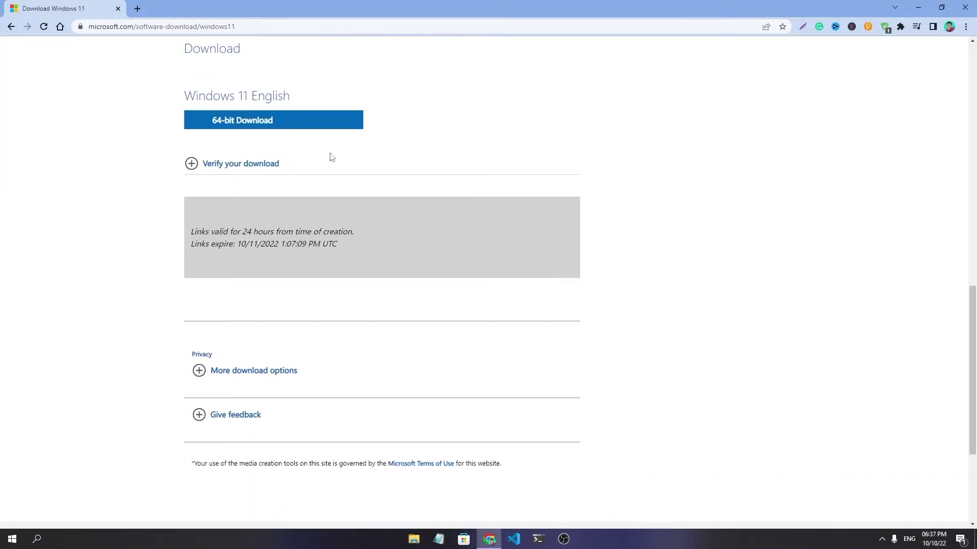
pyautogui.click(234, 128)
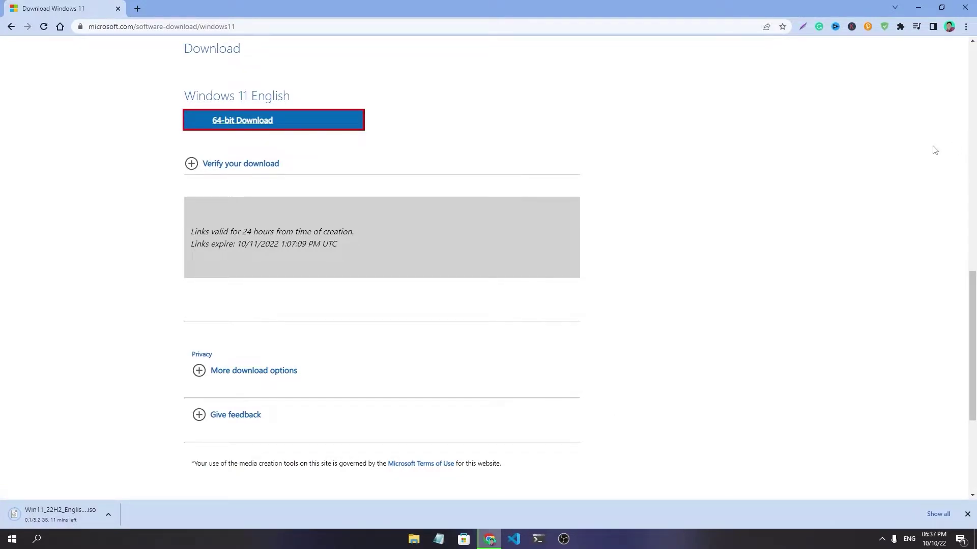
pyautogui.click(964, 8)
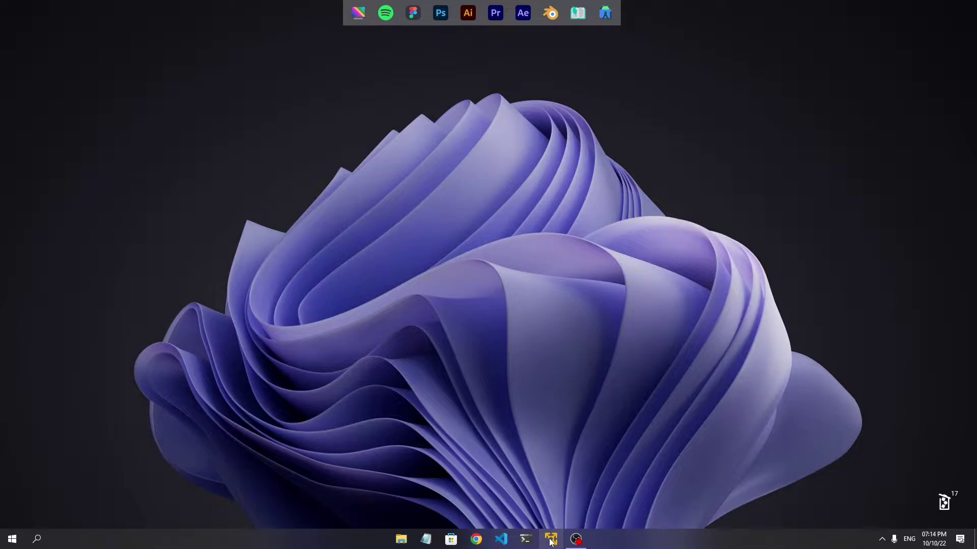
# Launch VMware Player and start a new virtual machine from Win11_22H2_English_x64v1.iso.
pyautogui.click(550, 540)
pyautogui.moveTo(241, 50); pyautogui.dragTo(485, 94)
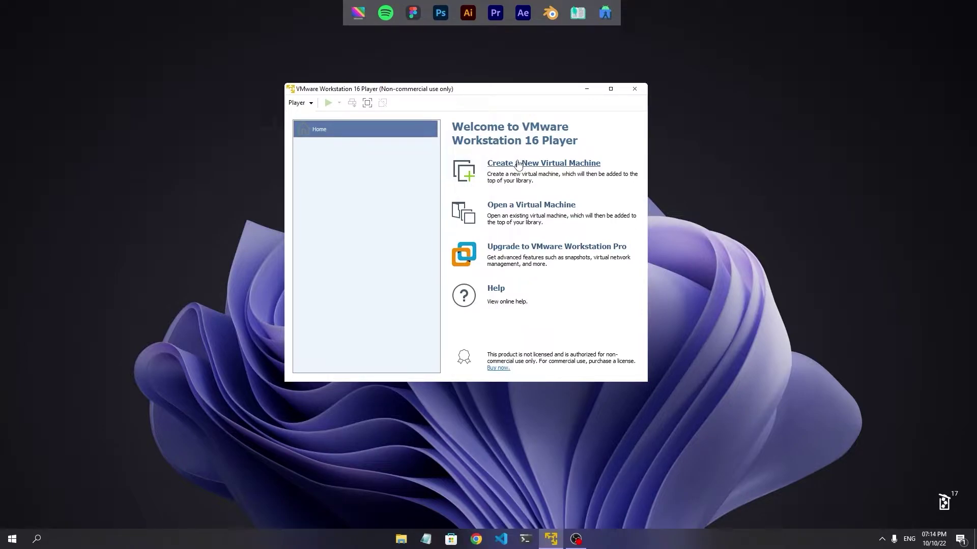
pyautogui.click(518, 164)
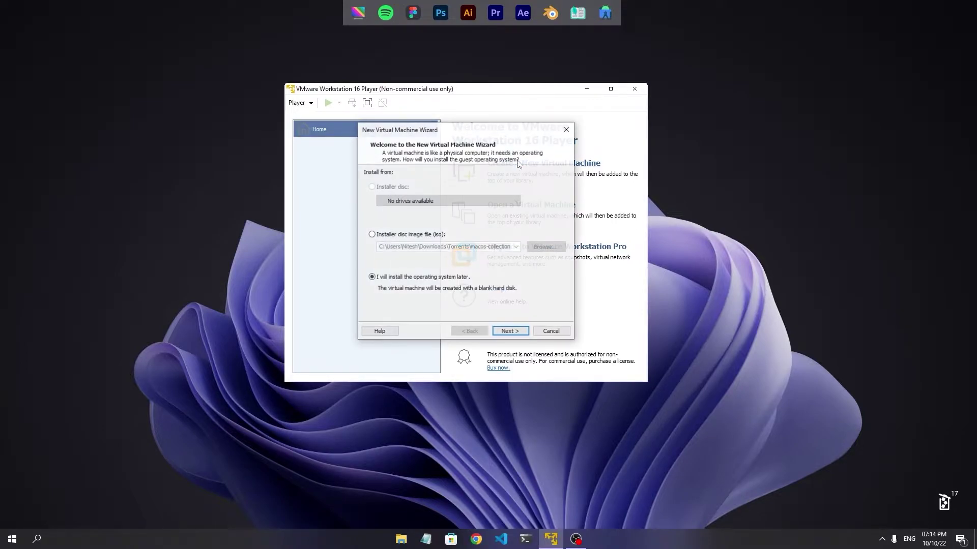
pyautogui.click(371, 234)
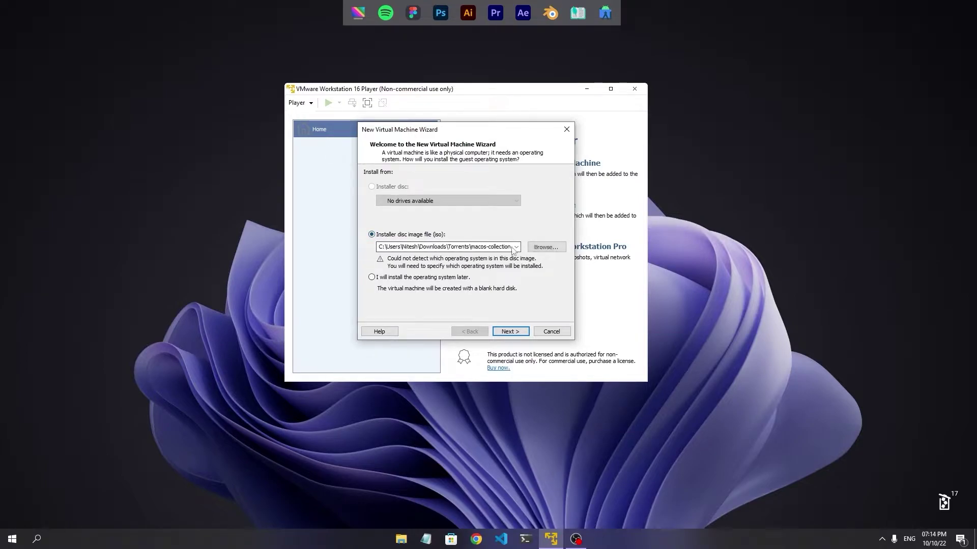
pyautogui.click(546, 246)
pyautogui.doubleClick(482, 213)
pyautogui.click(484, 213)
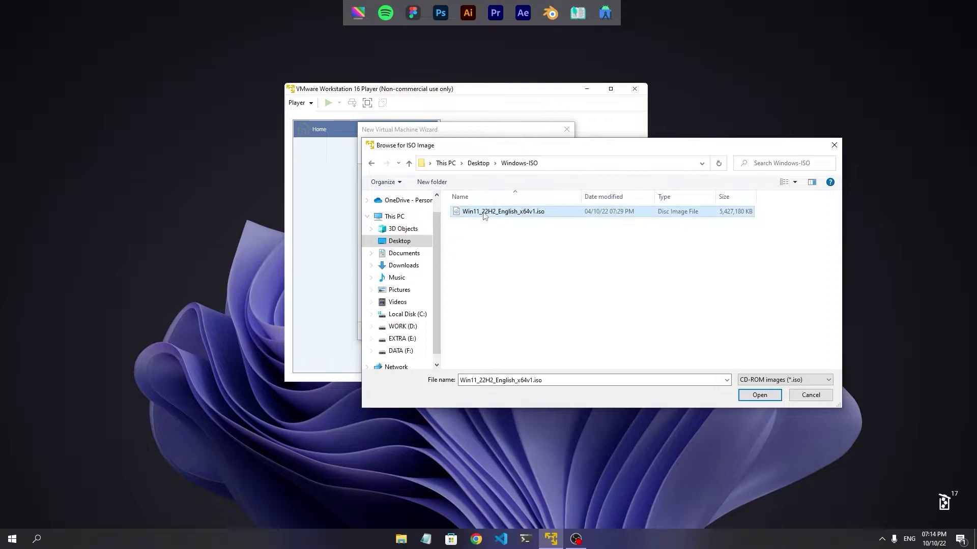
pyautogui.click(759, 396)
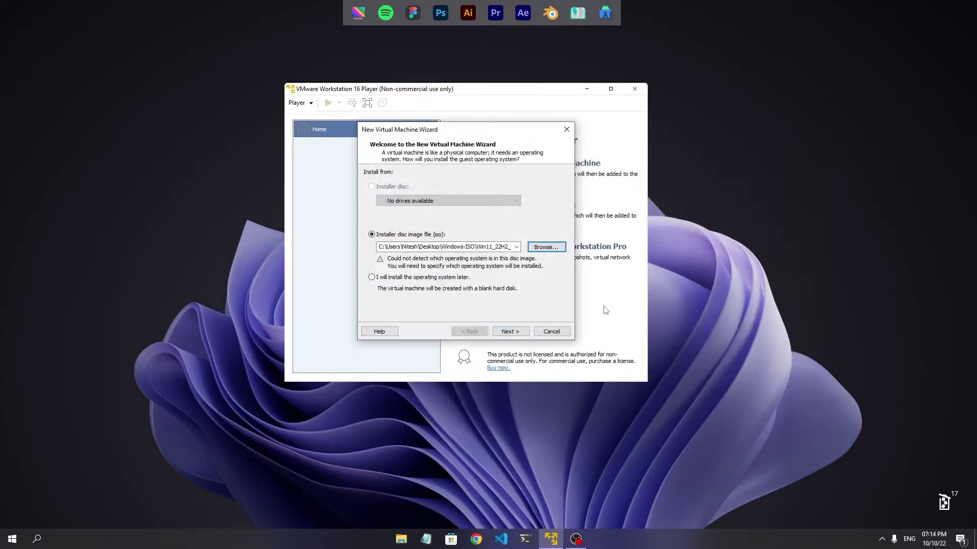
# Name the virtual machine 'Windows 11' and store its 60 GB disk as a single file.
pyautogui.click(509, 331)
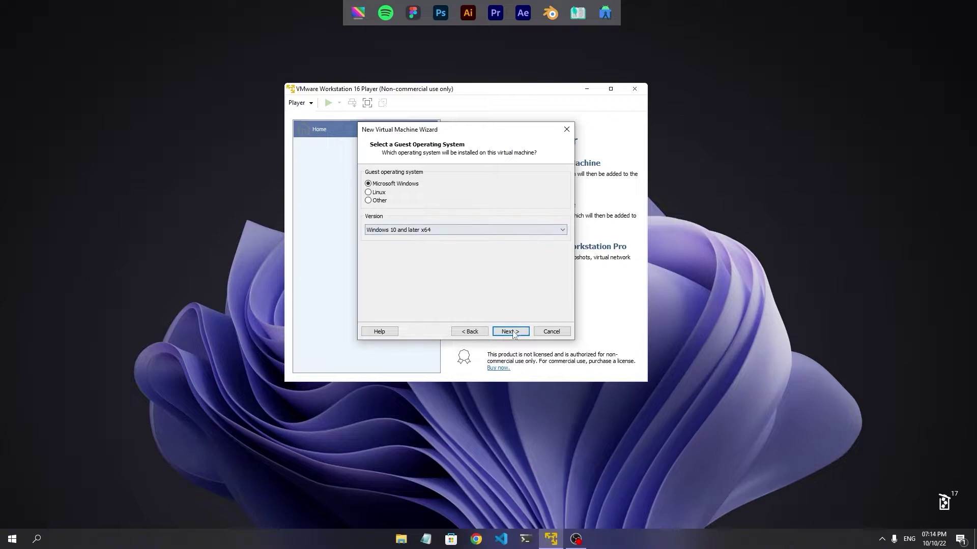
pyautogui.click(511, 332)
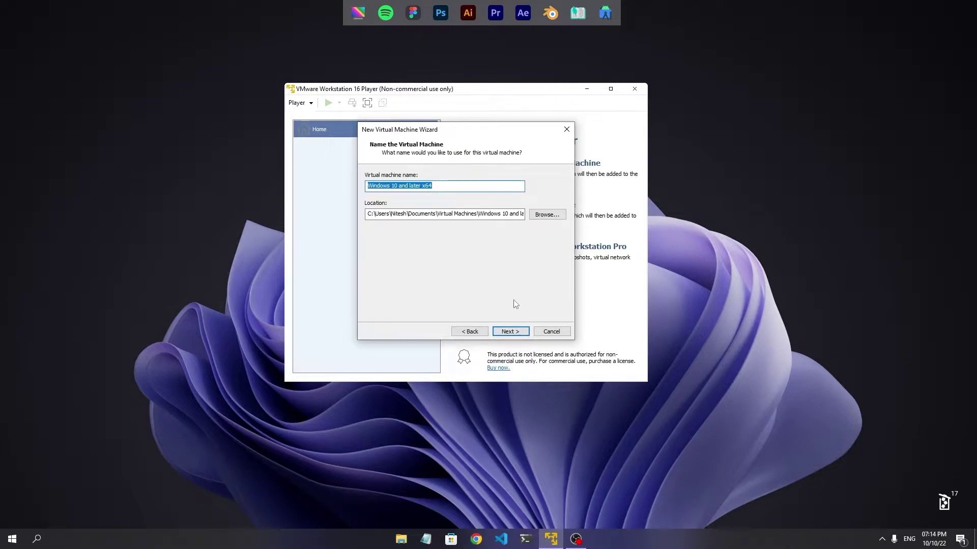
pyautogui.write('Windo')
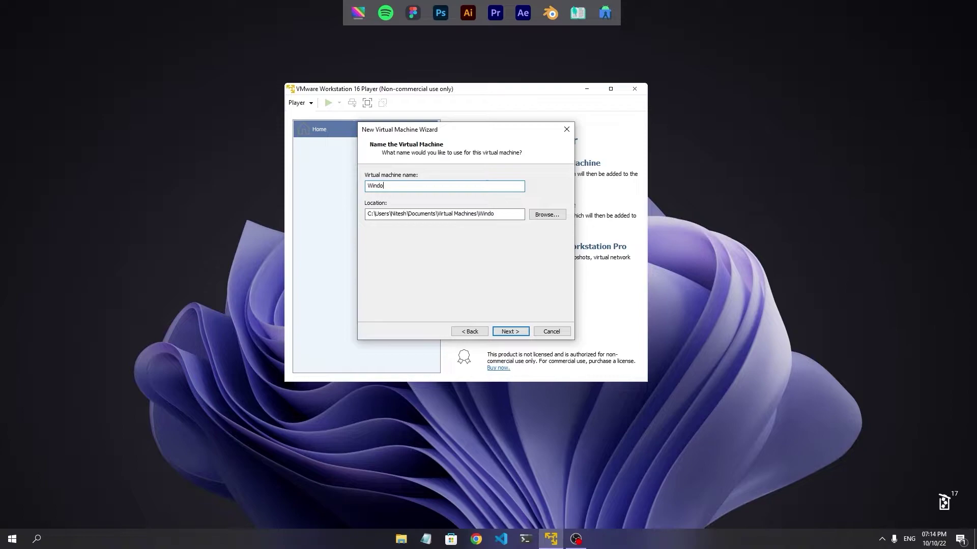
pyautogui.write('ws 11')
pyautogui.press('Return')
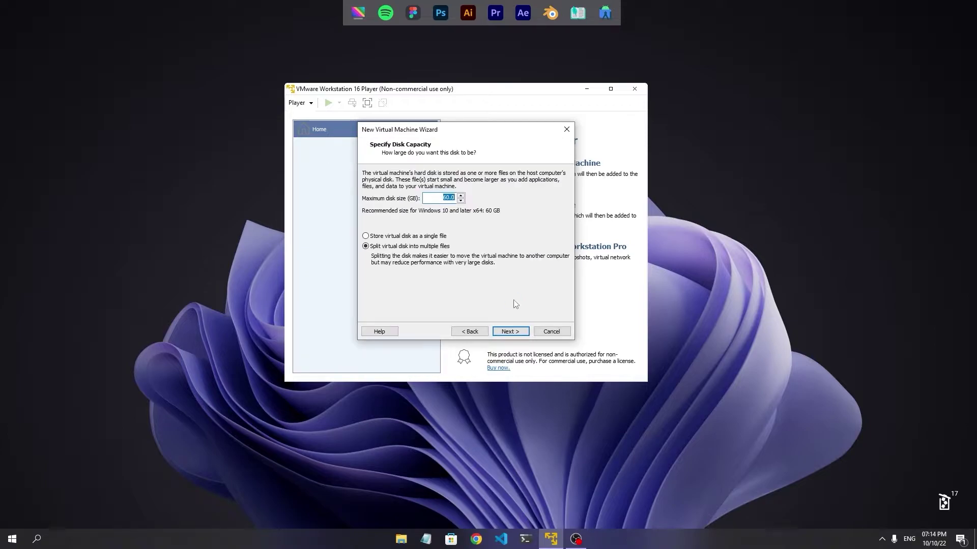
pyautogui.click(419, 237)
pyautogui.click(510, 332)
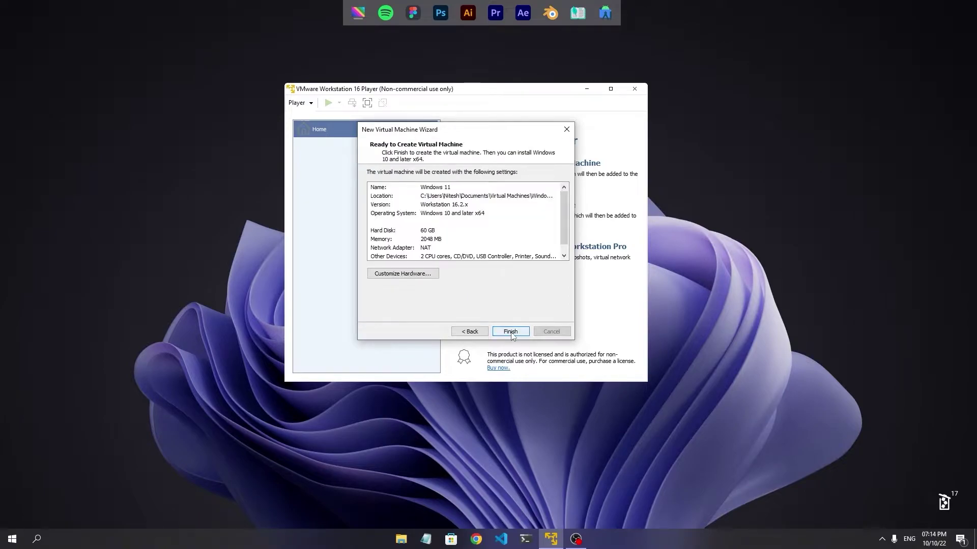
# In Customize Hardware, set memory to 8 GB and processor cores to 4, then close it.
pyautogui.click(406, 276)
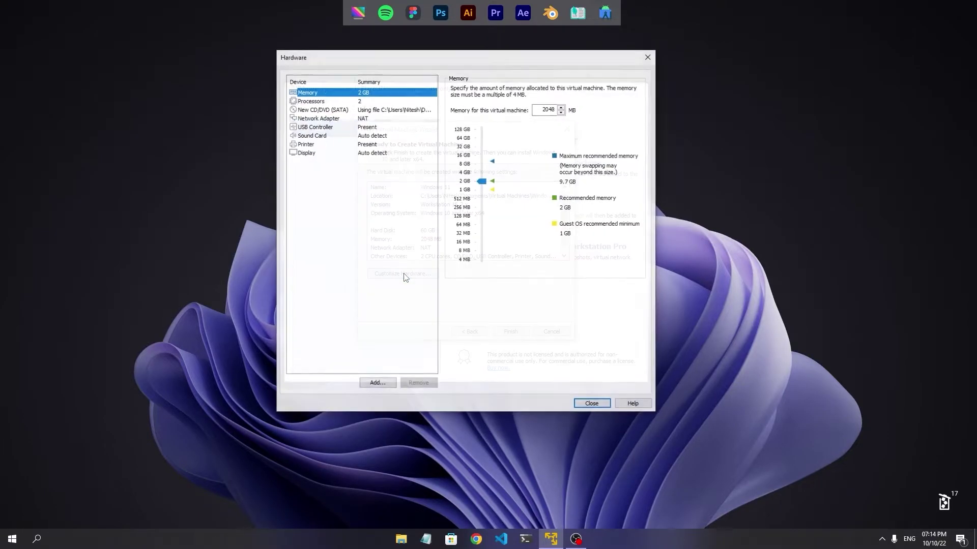
pyautogui.click(481, 164)
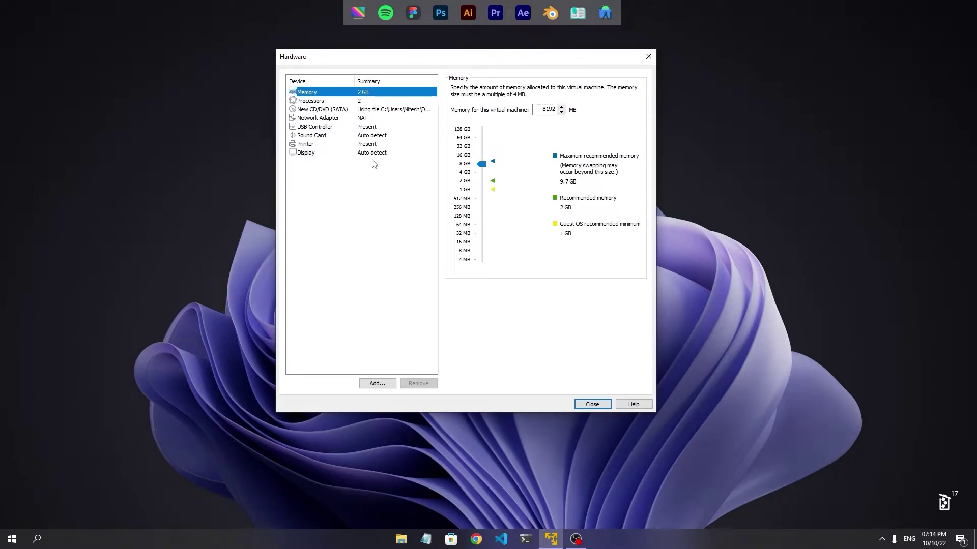
pyautogui.click(310, 101)
pyautogui.click(558, 89)
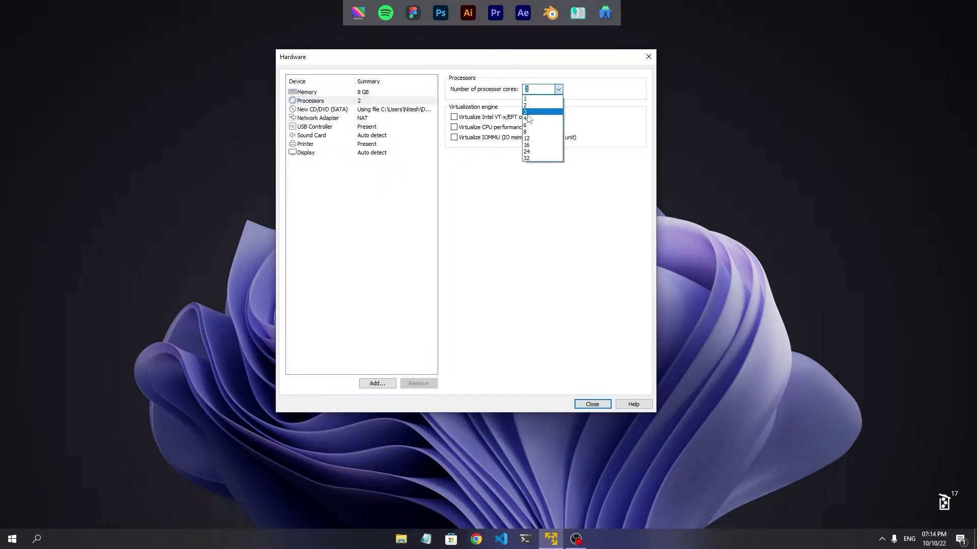
pyautogui.click(529, 119)
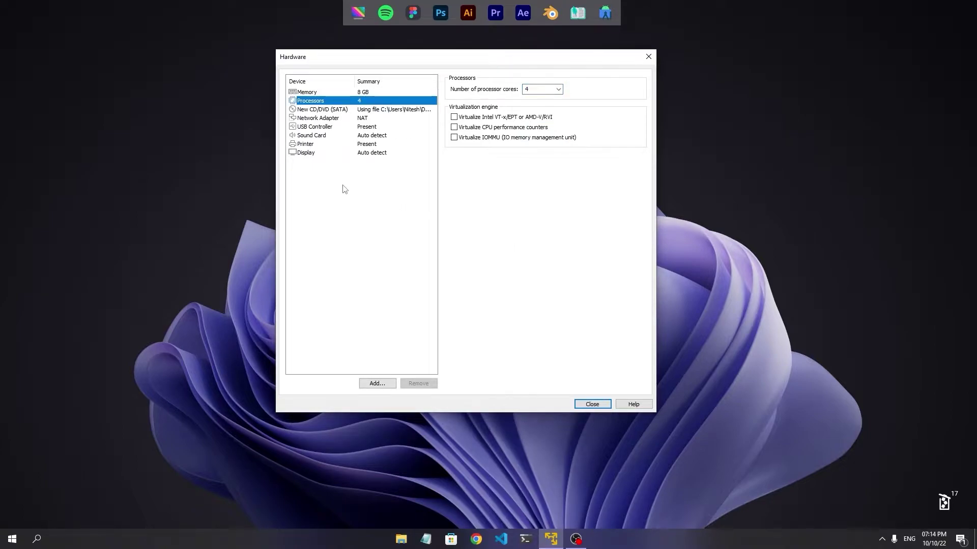
pyautogui.click(306, 153)
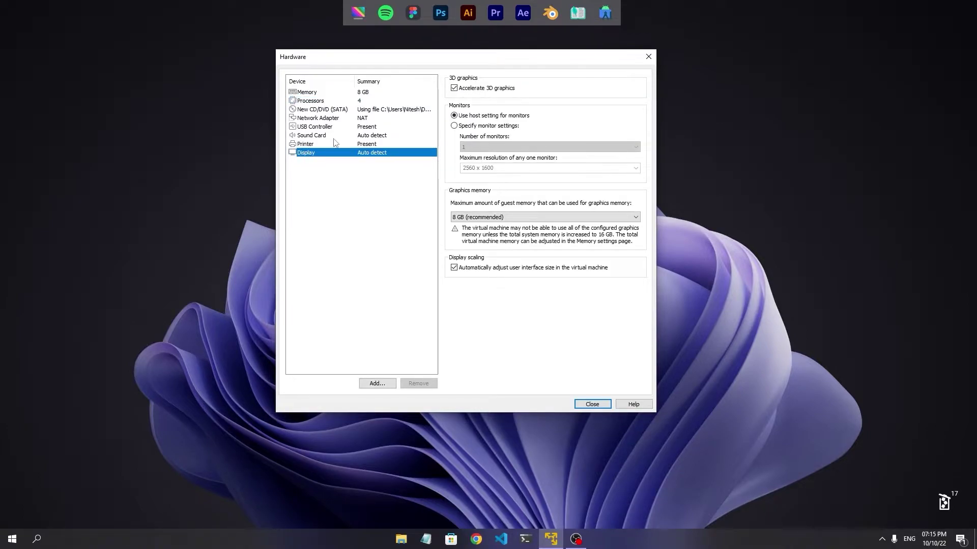
pyautogui.click(303, 136)
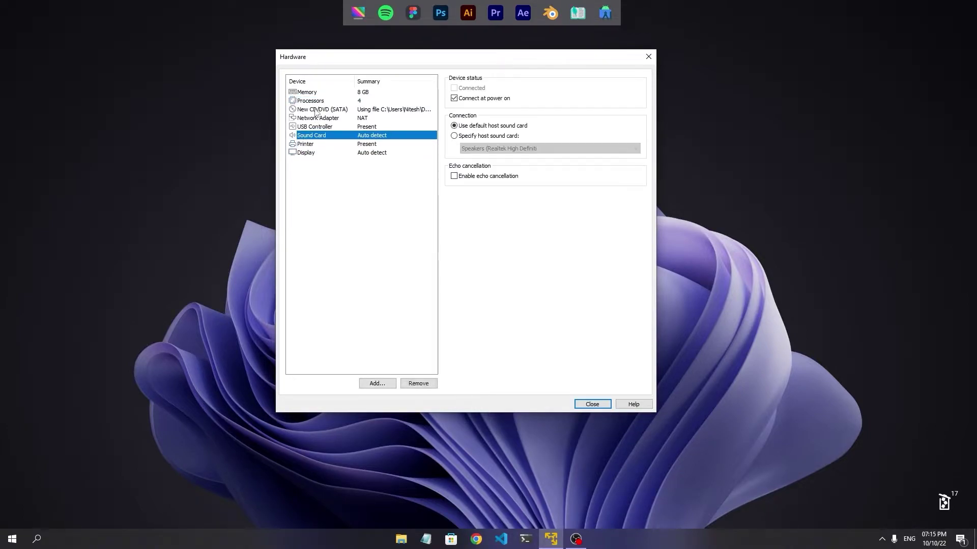
pyautogui.click(308, 93)
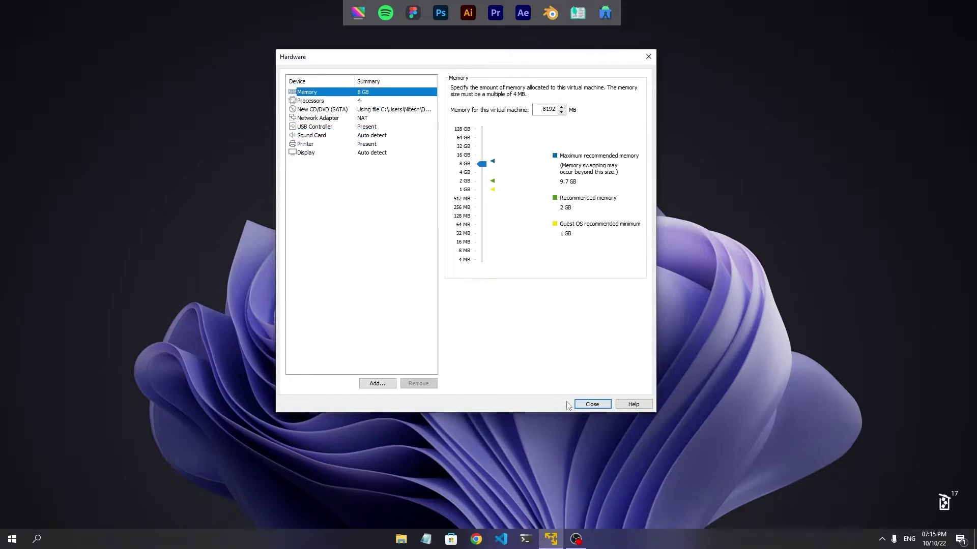
pyautogui.click(591, 404)
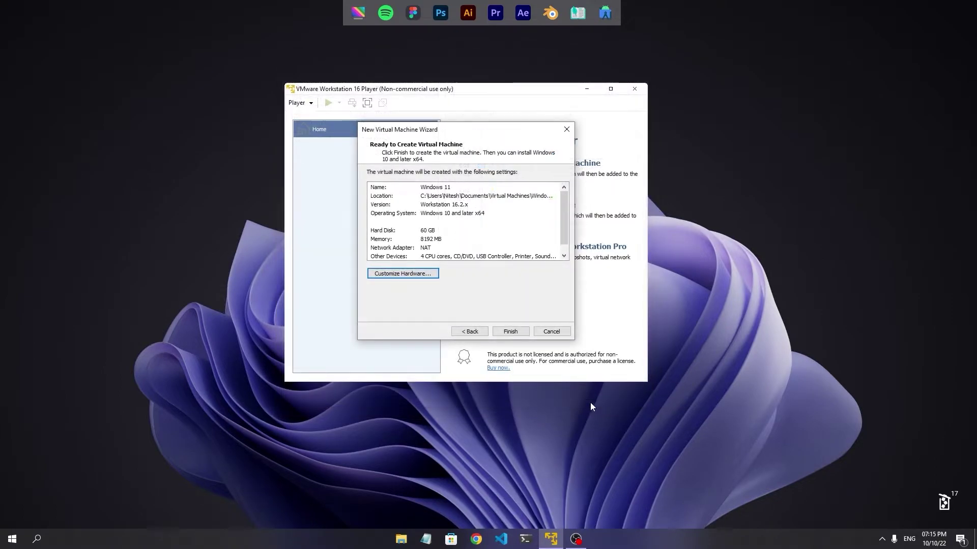
# Finish the wizard, power on the Windows 11 VM and boot from the installation disc.
pyautogui.click(512, 331)
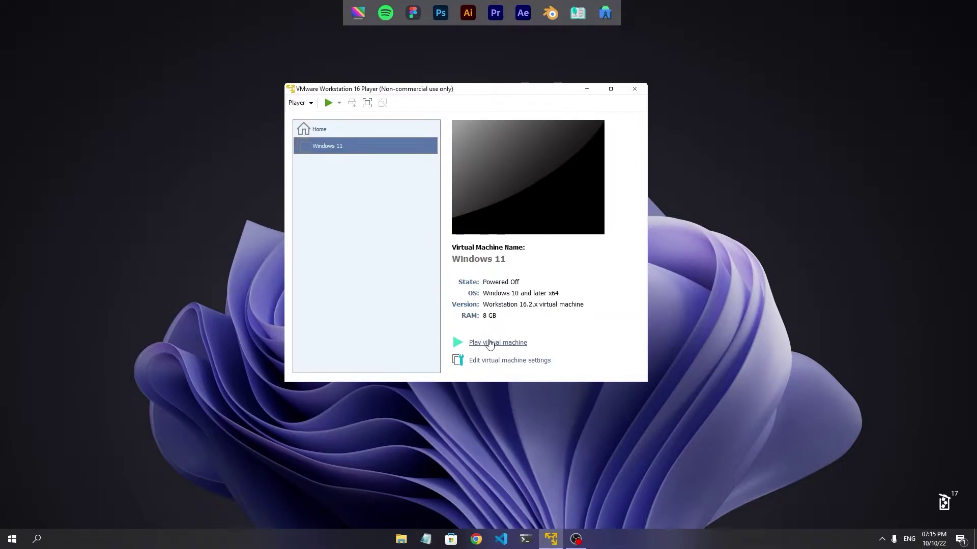
pyautogui.click(490, 343)
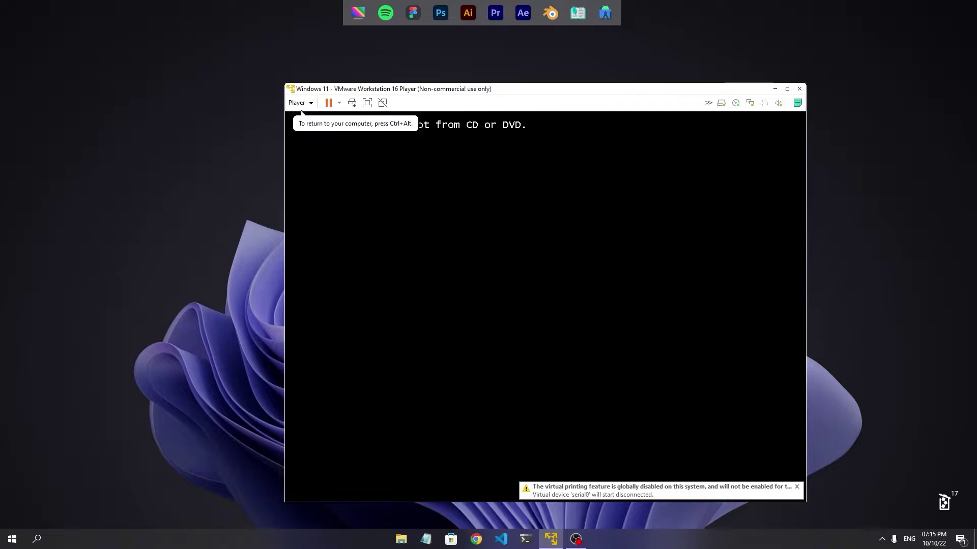
pyautogui.press('Return')
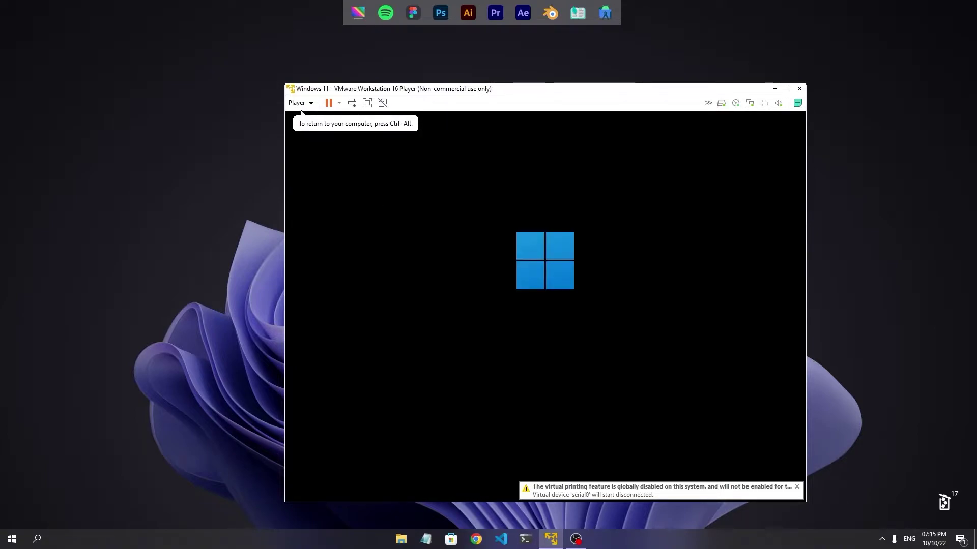
pyautogui.moveTo(531, 89); pyautogui.dragTo(462, 72)
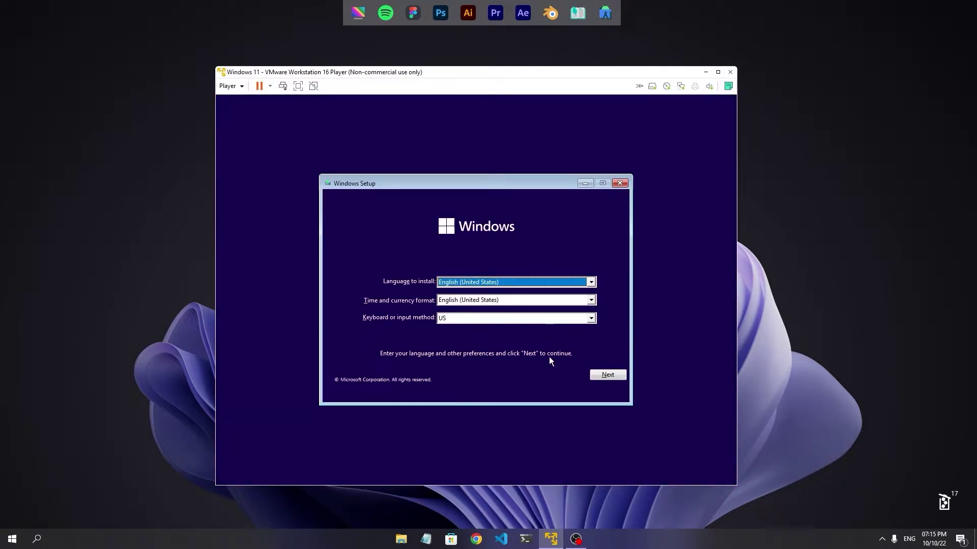
# Run Windows Setup with the US keyboard, no product key, and Windows 11 Home.
pyautogui.click(589, 319)
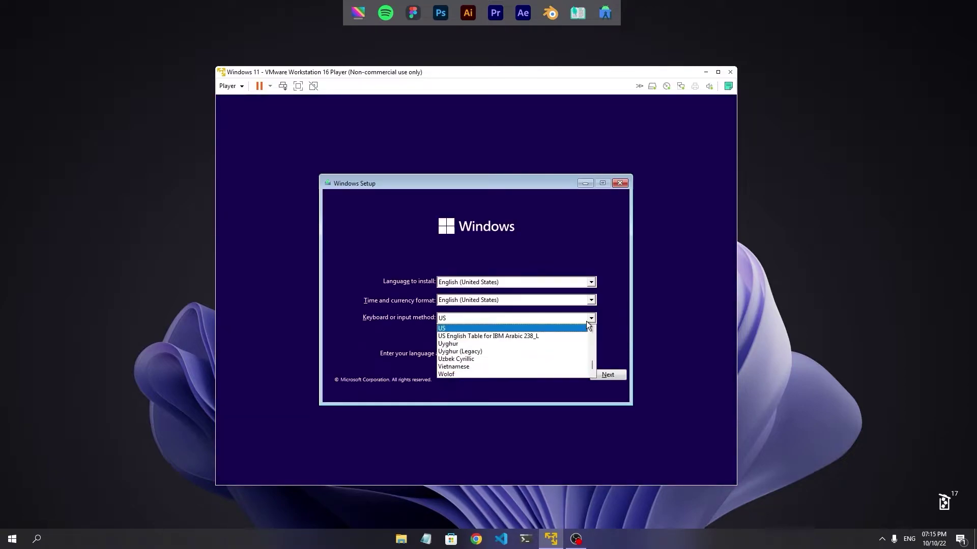
pyautogui.click(585, 328)
pyautogui.click(606, 375)
pyautogui.click(471, 291)
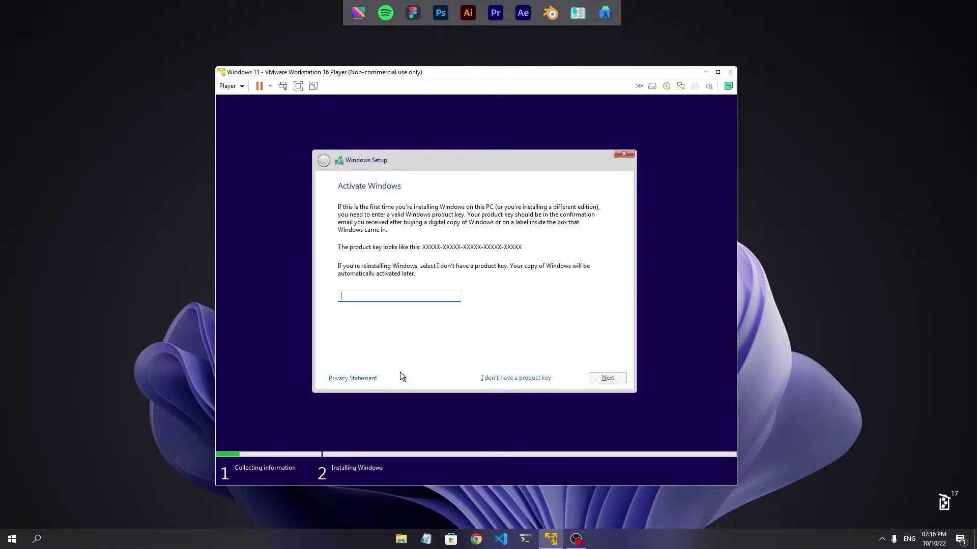
pyautogui.click(524, 376)
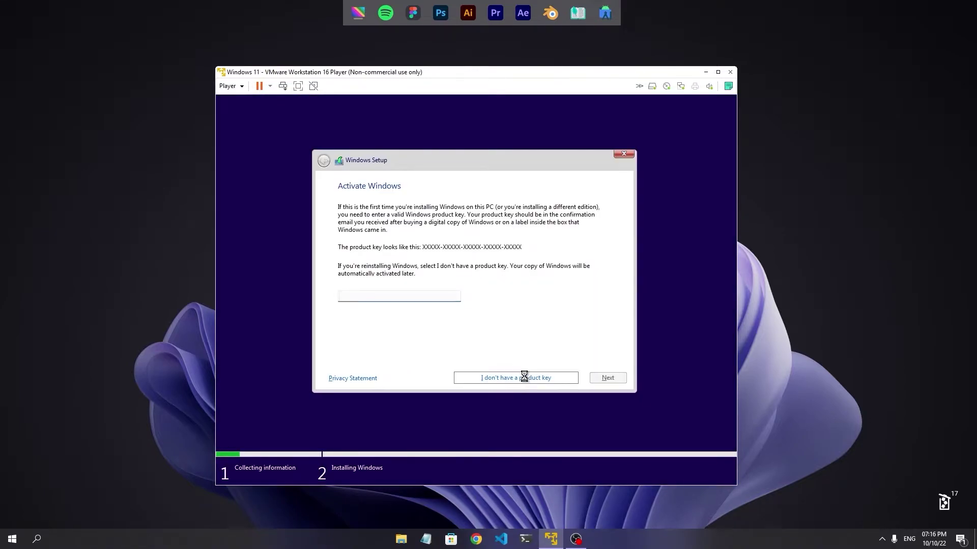
pyautogui.click(601, 380)
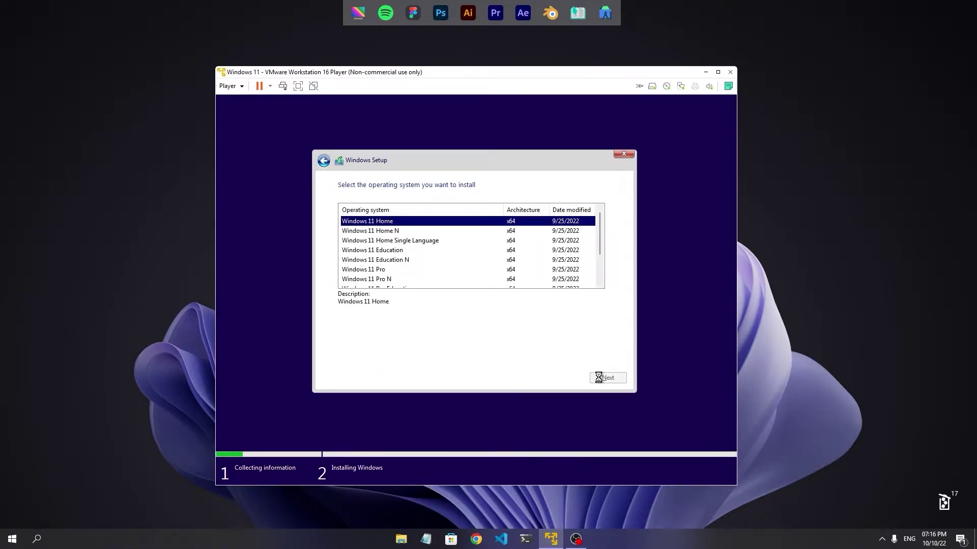
# Quit and cancel Windows Setup, then power off the virtual machine.
pyautogui.click(626, 154)
pyautogui.click(543, 331)
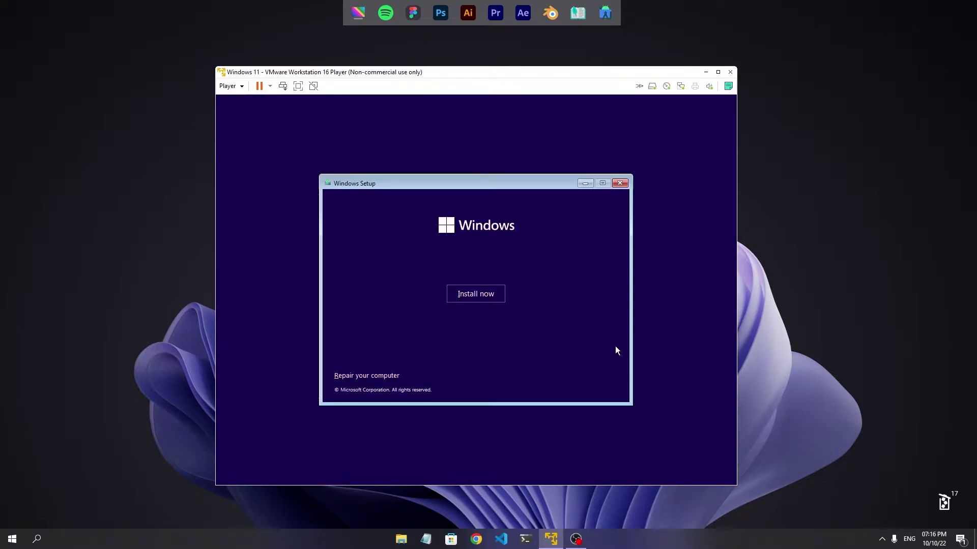
pyautogui.click(621, 184)
pyautogui.click(546, 333)
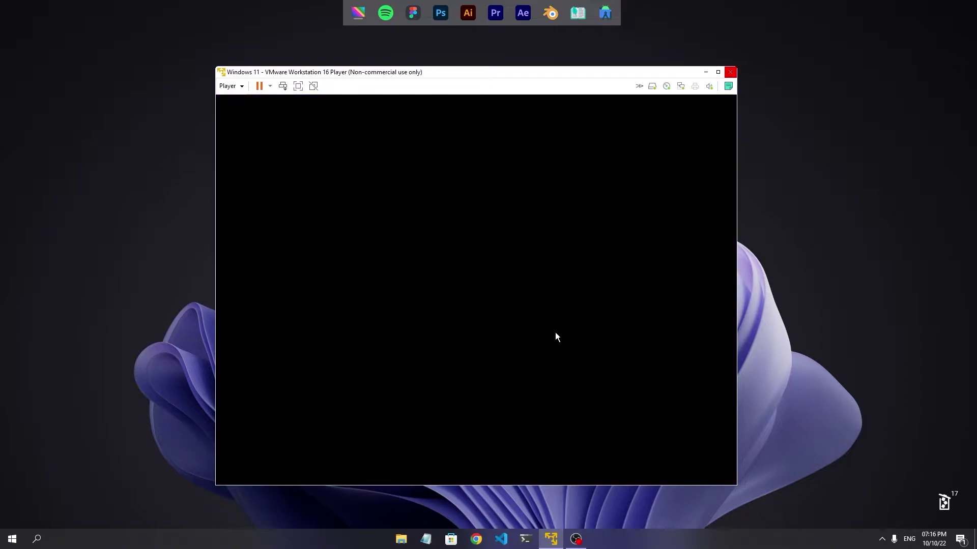
pyautogui.click(229, 86)
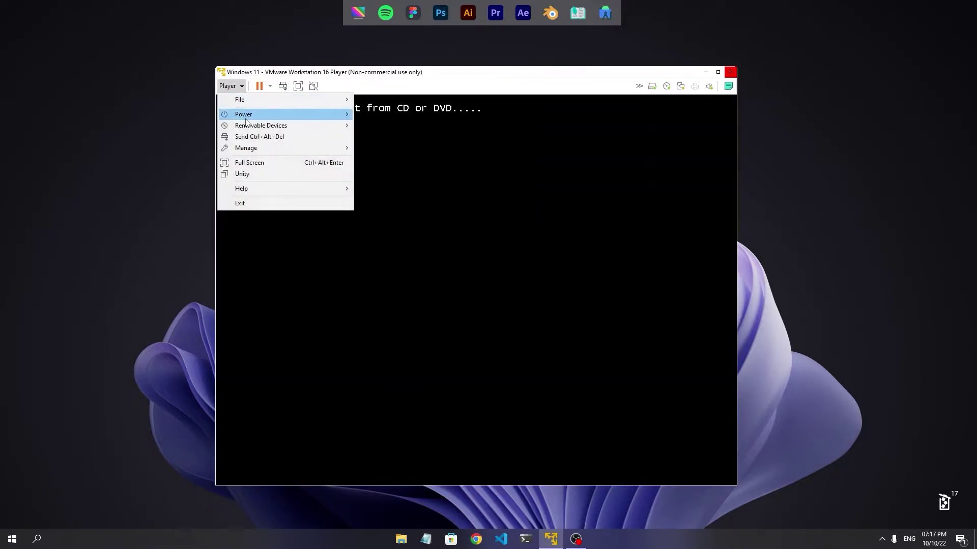
pyautogui.moveTo(245, 115)
pyautogui.click(393, 135)
pyautogui.click(499, 301)
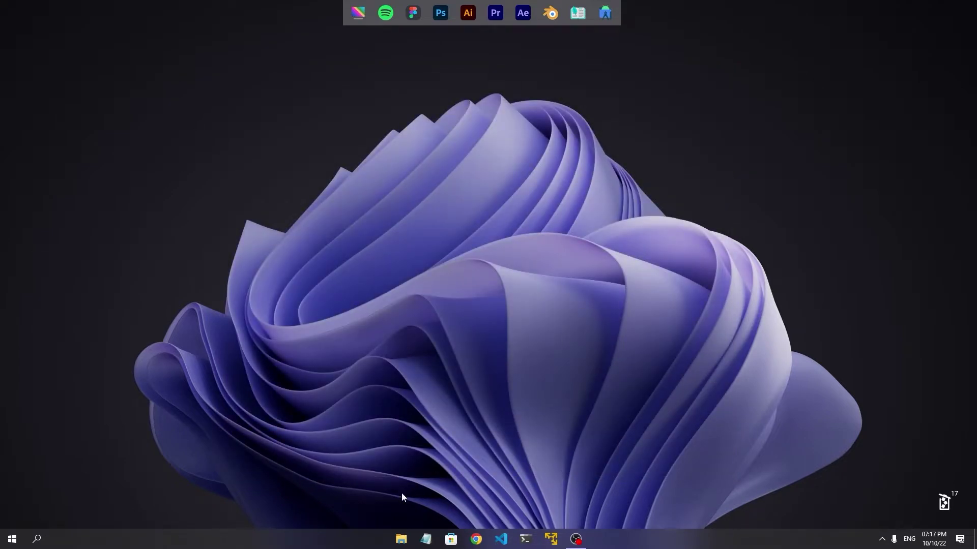
# Browse to Documents > Virtual Machines > Windows 11 and select Windows 11.vmx.
pyautogui.click(401, 539)
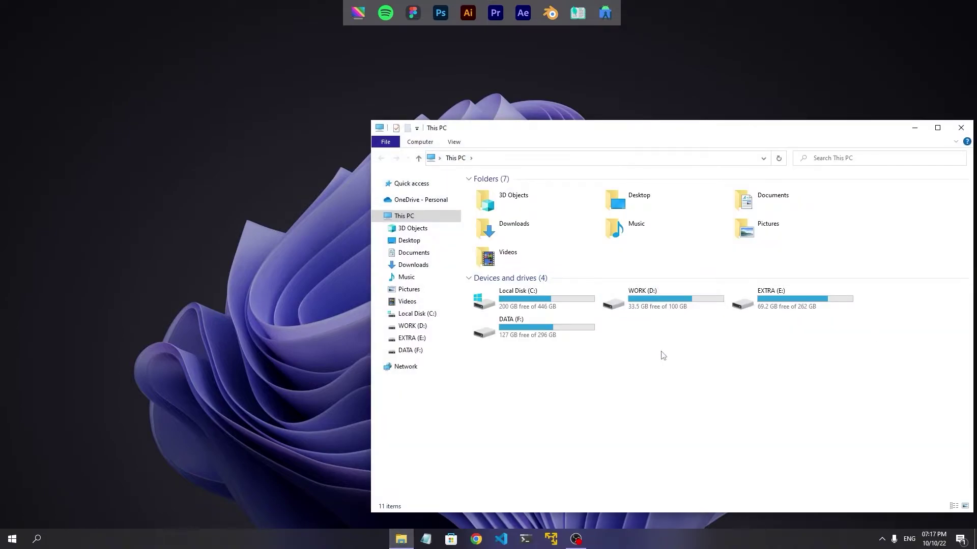
pyautogui.doubleClick(752, 200)
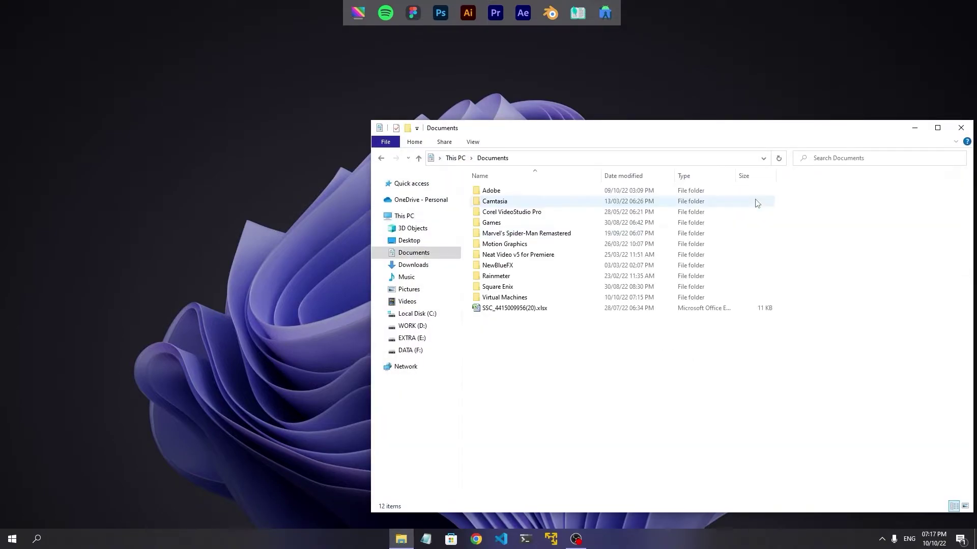
pyautogui.doubleClick(501, 292)
pyautogui.doubleClick(501, 203)
pyautogui.hotkey('alt', 'Left')
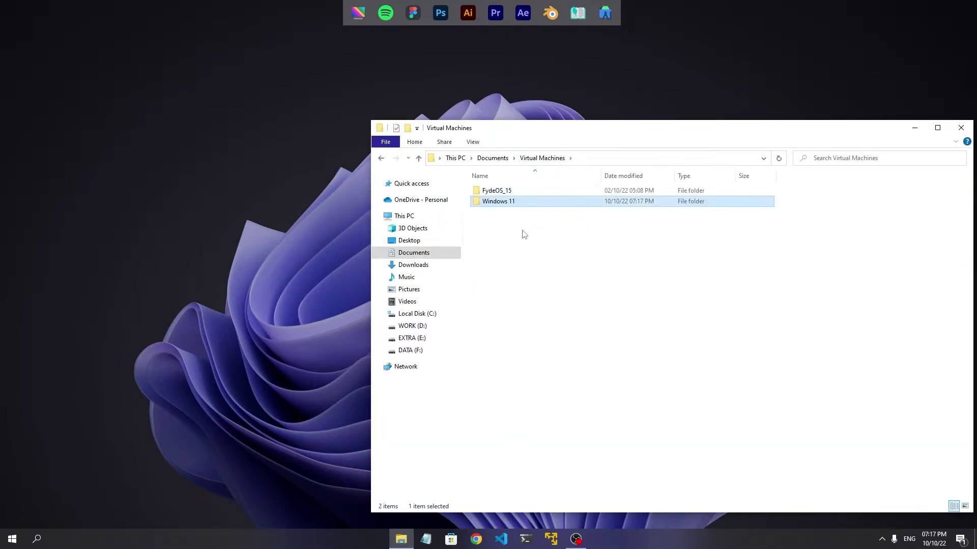
pyautogui.press('Return')
pyautogui.click(511, 256)
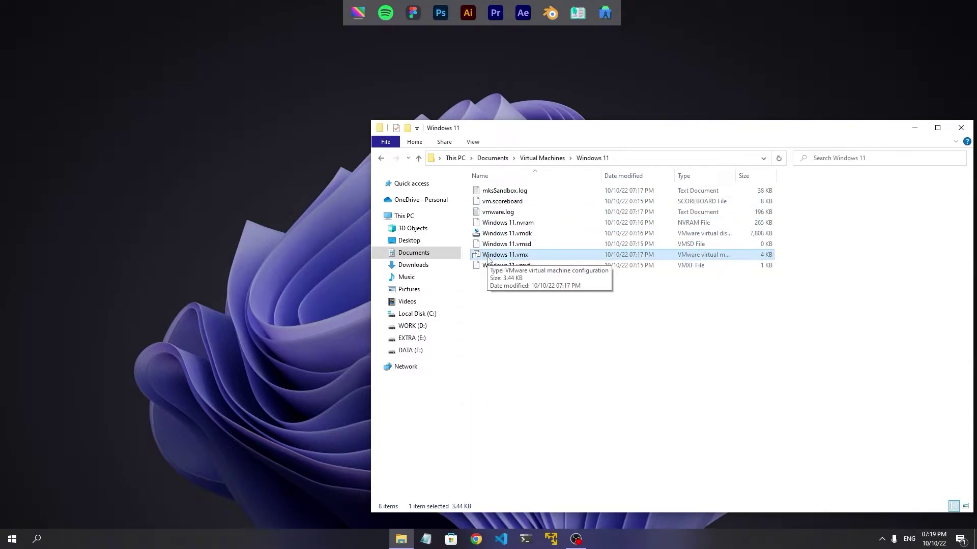
# Edit Windows 11.vmx in Notepad++, appending managedVM.autoAddVTPM = "software", then save and close.
pyautogui.rightClick(487, 257)
pyautogui.click(528, 273)
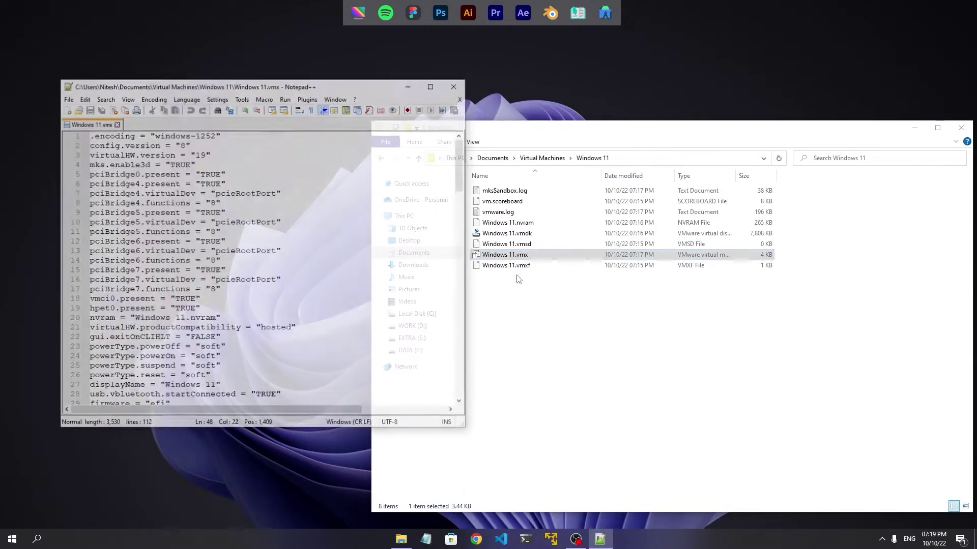
pyautogui.scroll(-20, 322, 299)
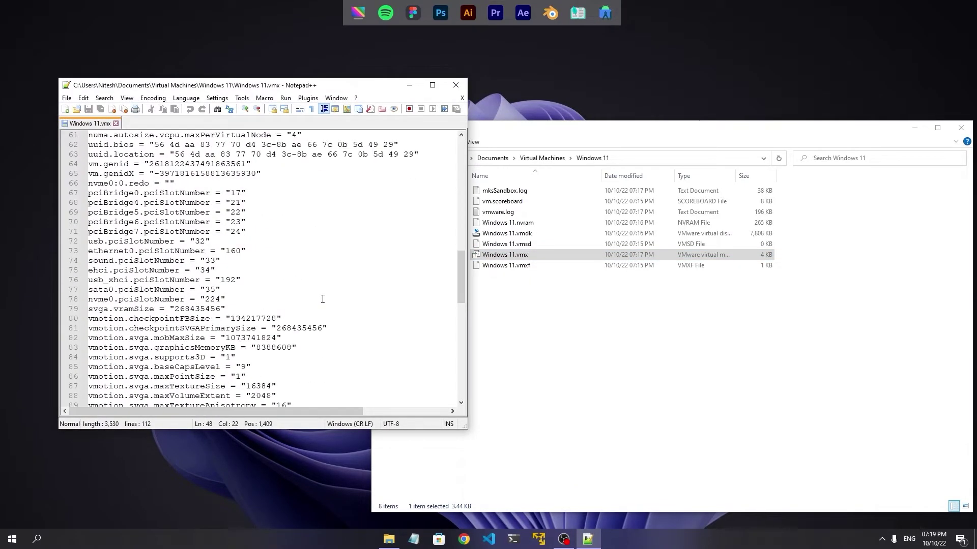
pyautogui.scroll(4, 322, 299)
pyautogui.click(322, 299)
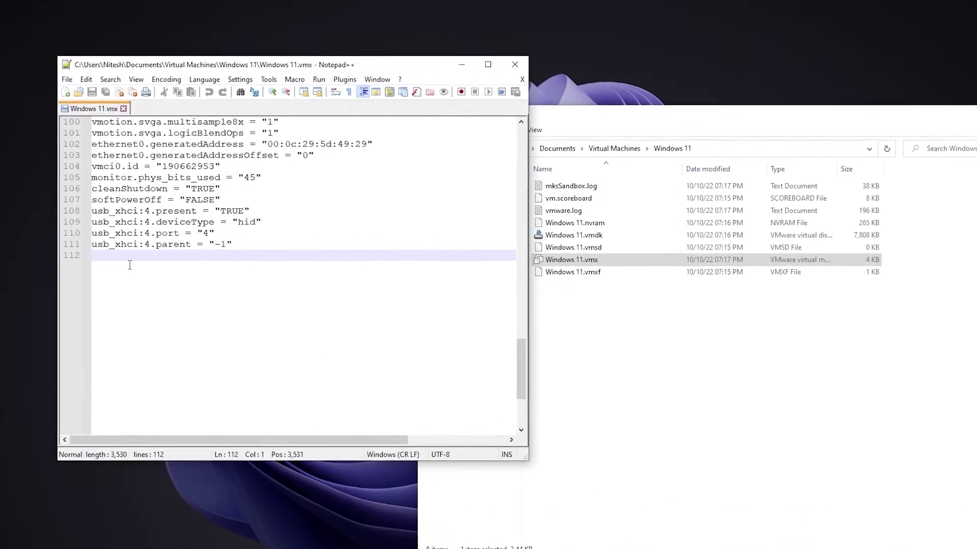
pyautogui.press('Return')
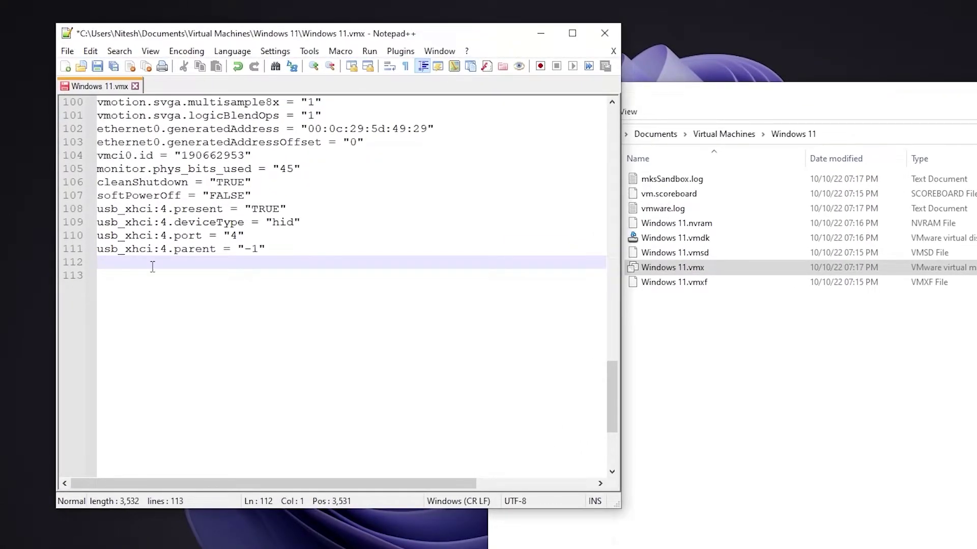
pyautogui.write('ma')
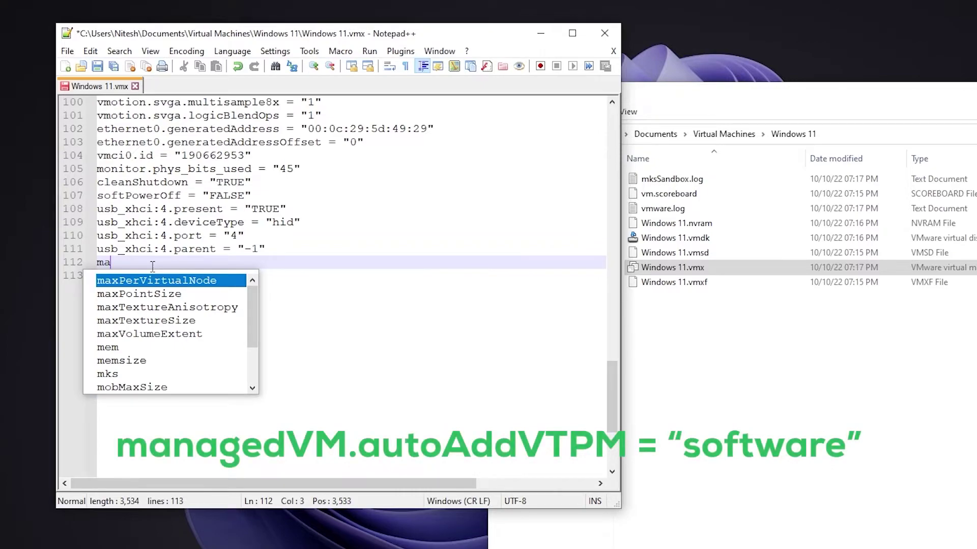
pyautogui.write('nagedV')
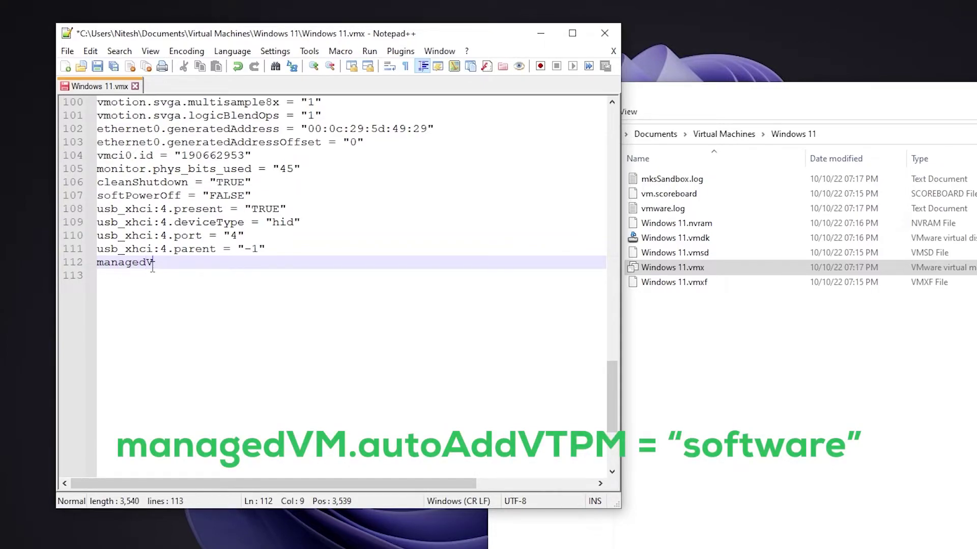
pyautogui.write('M.auto')
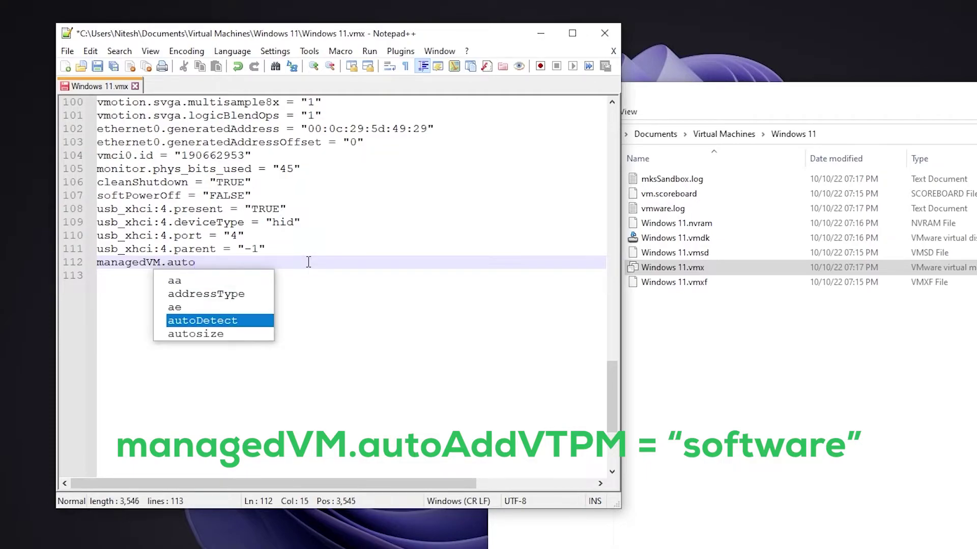
pyautogui.write('Add')
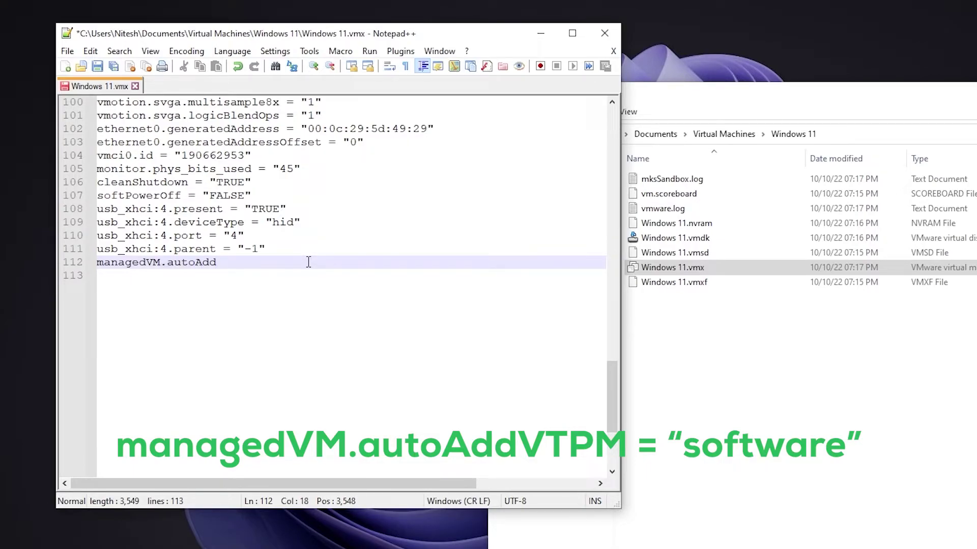
pyautogui.write('VTPM = "s')
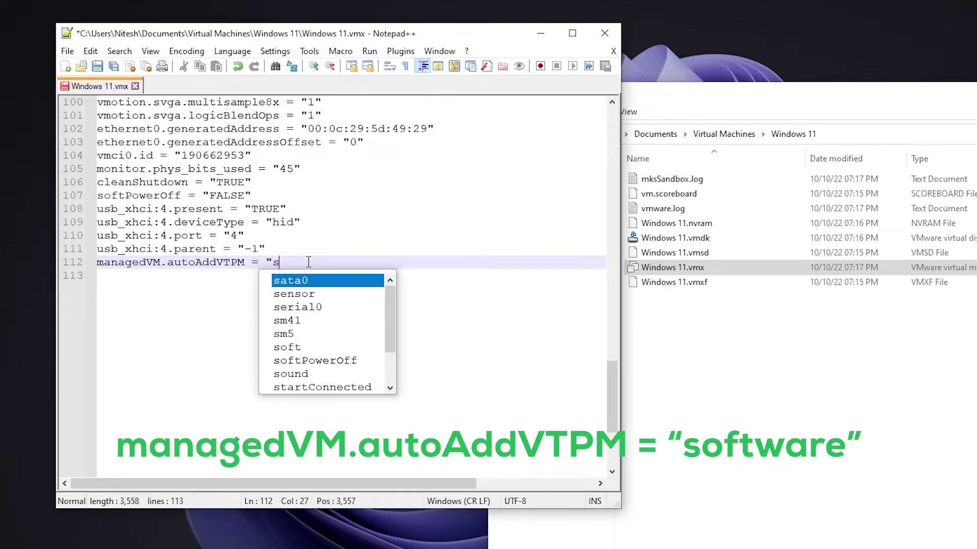
pyautogui.write('oftware"')
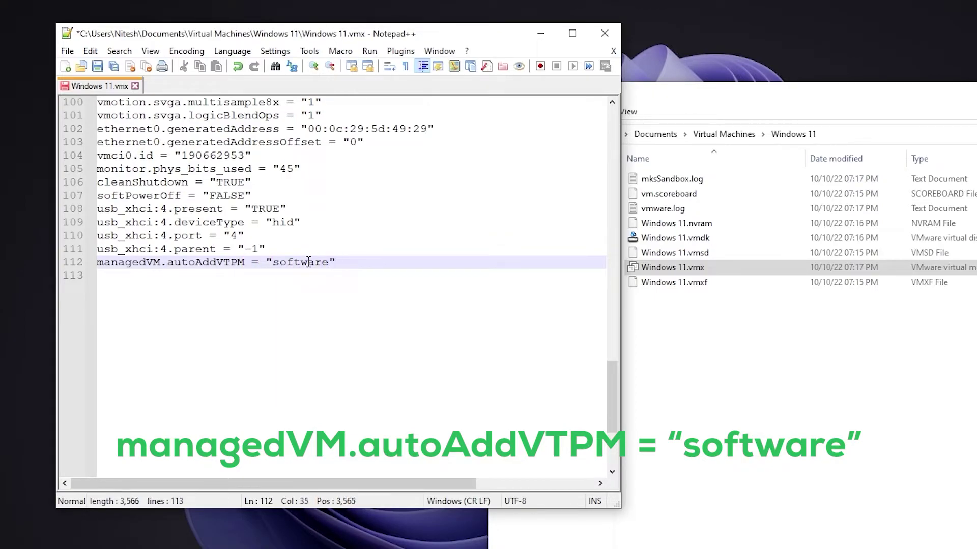
pyautogui.click(98, 67)
pyautogui.click(604, 34)
pyautogui.click(689, 397)
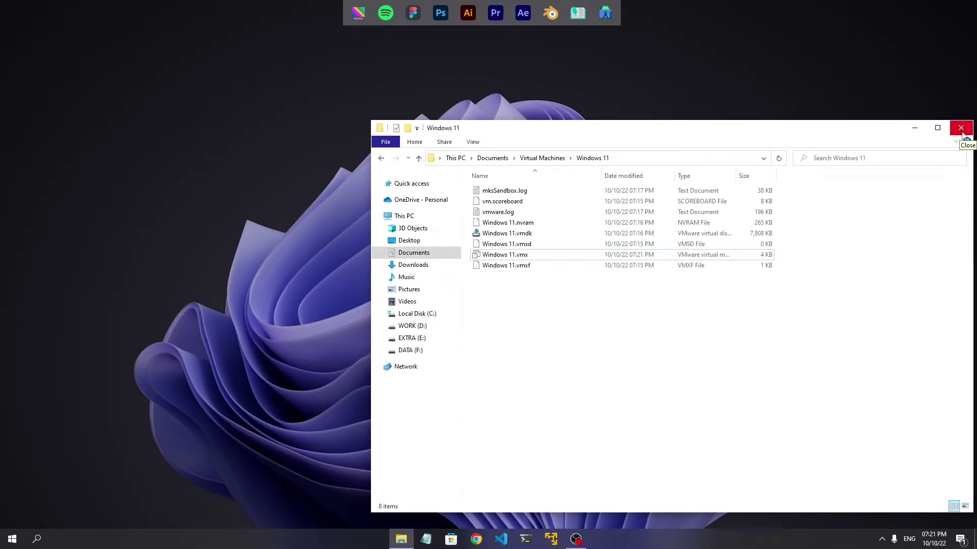
# Close Explorer, relaunch Player and play the Windows 11 VM, booting from the installation disc.
pyautogui.click(961, 128)
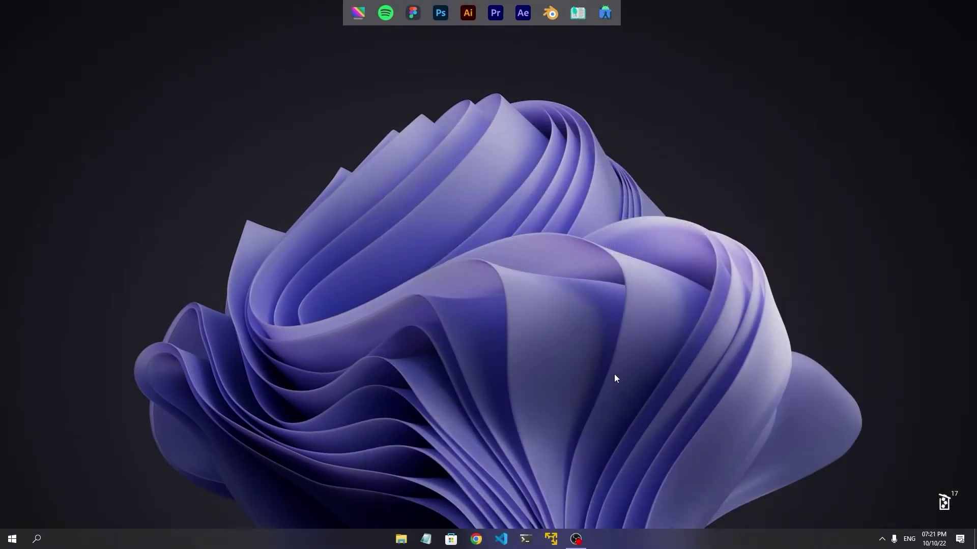
pyautogui.click(552, 540)
pyautogui.click(81, 108)
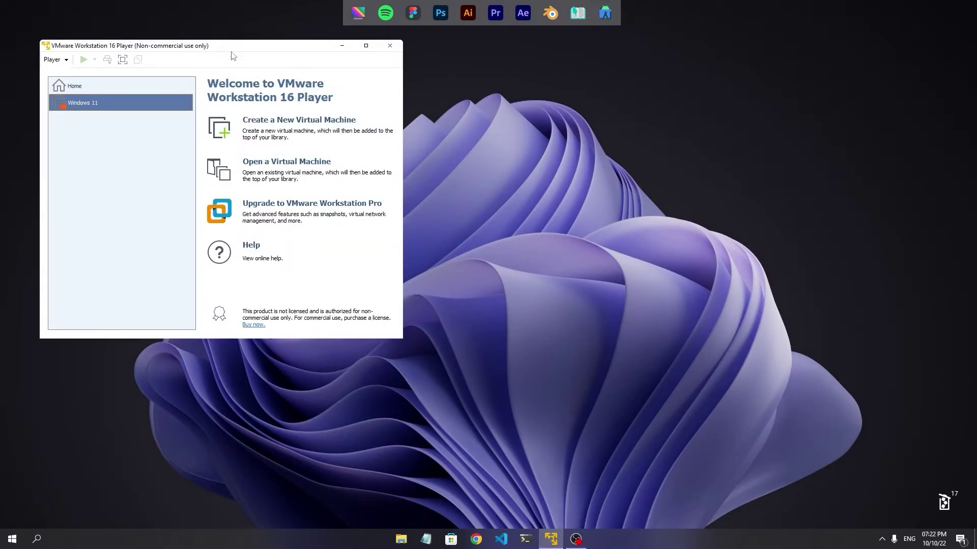
pyautogui.moveTo(231, 55); pyautogui.dragTo(499, 117)
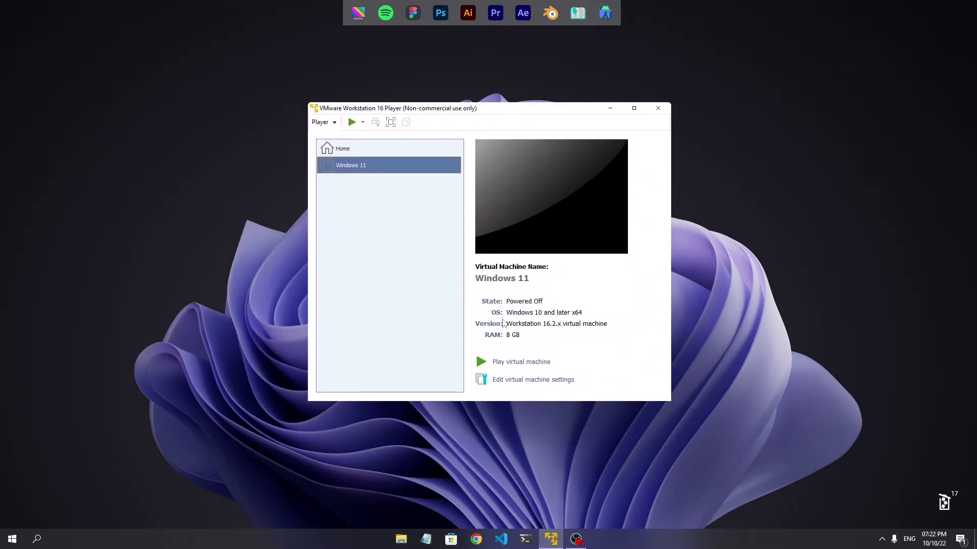
pyautogui.click(512, 362)
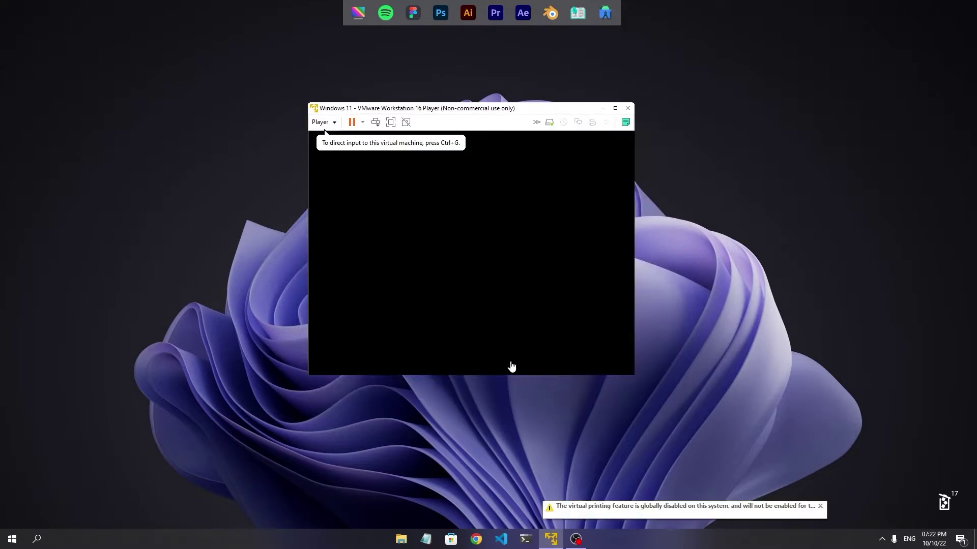
pyautogui.click(556, 173)
pyautogui.press('Return')
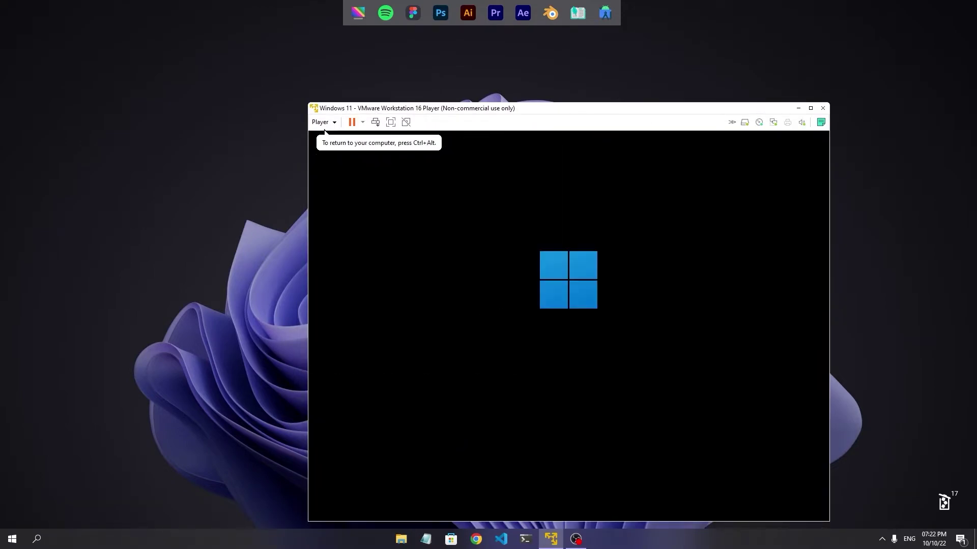
pyautogui.moveTo(543, 110); pyautogui.dragTo(464, 83)
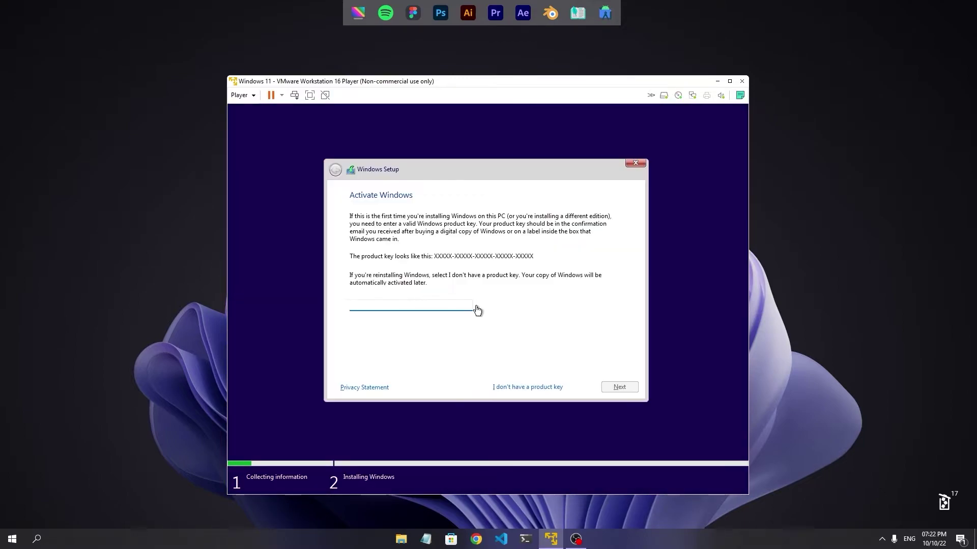
# Choose no product key and Windows 11 Home, accept the licence, and install on a new 61440 MB partition.
pyautogui.click(507, 388)
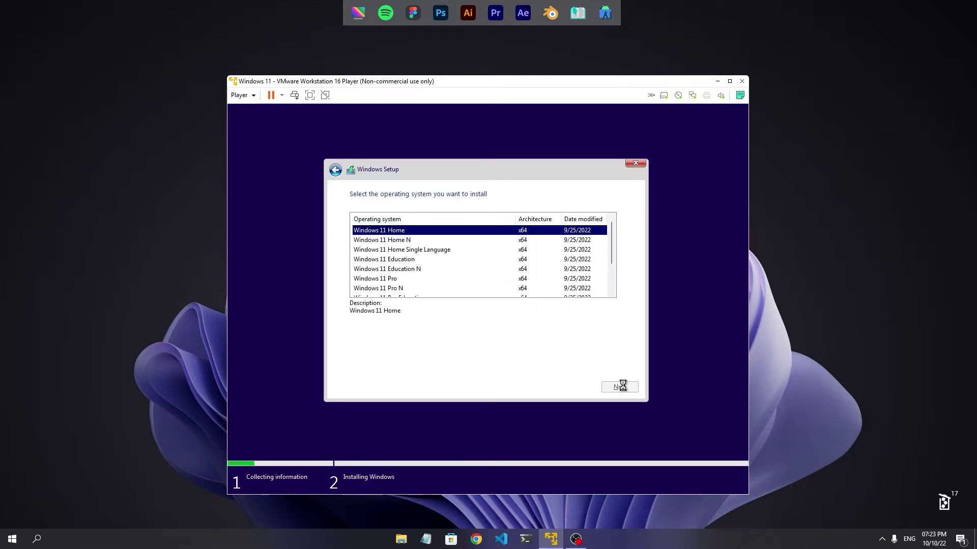
pyautogui.click(354, 373)
pyautogui.scroll(-3, 484, 305)
pyautogui.click(620, 386)
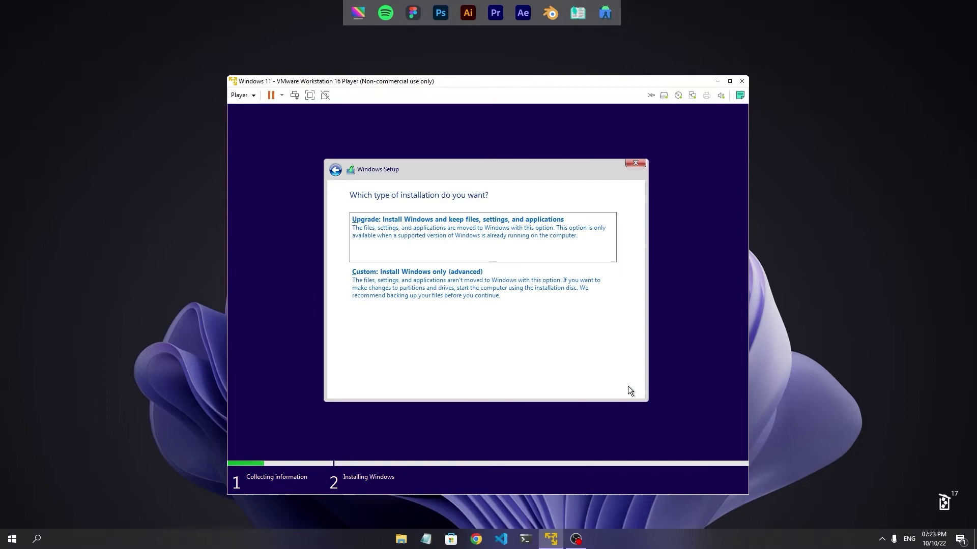
pyautogui.click(466, 279)
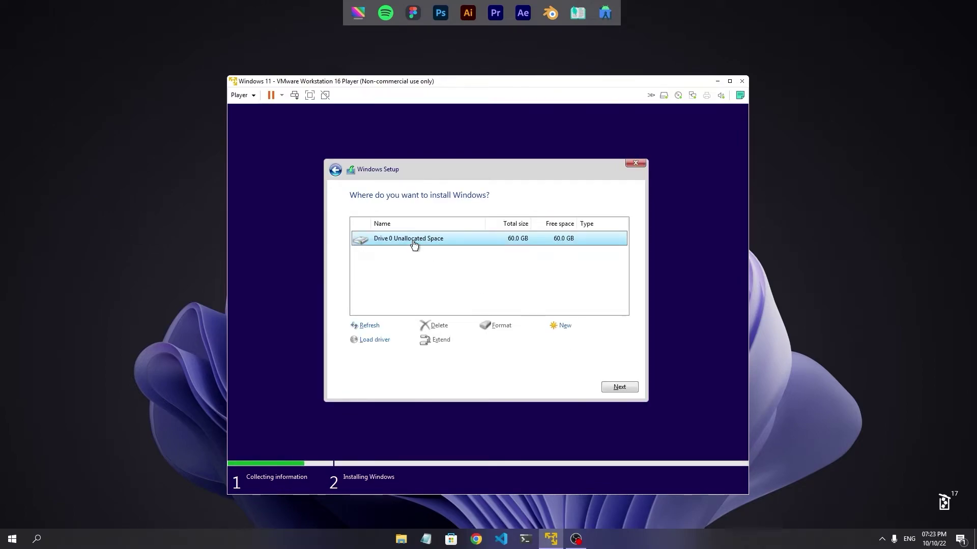
pyautogui.click(565, 327)
pyautogui.click(582, 341)
pyautogui.click(554, 340)
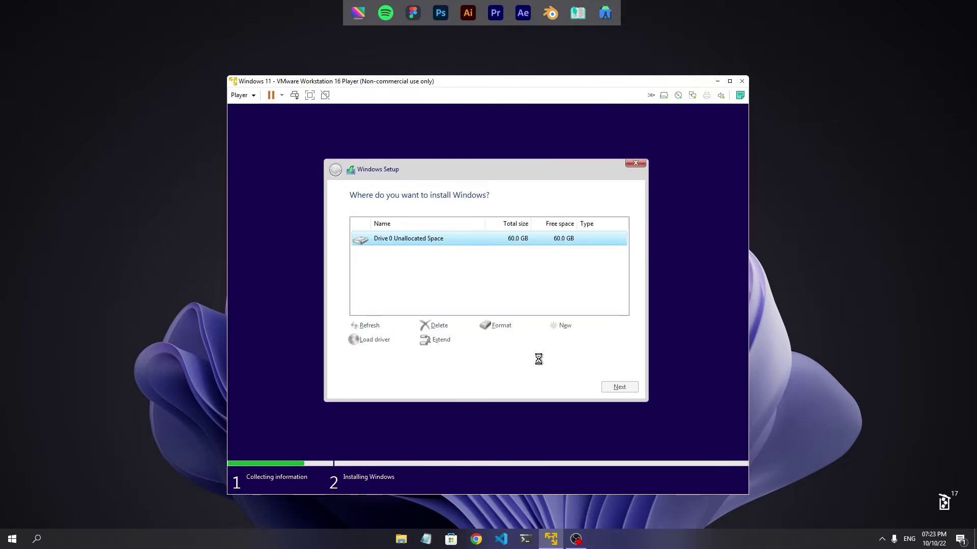
pyautogui.click(617, 387)
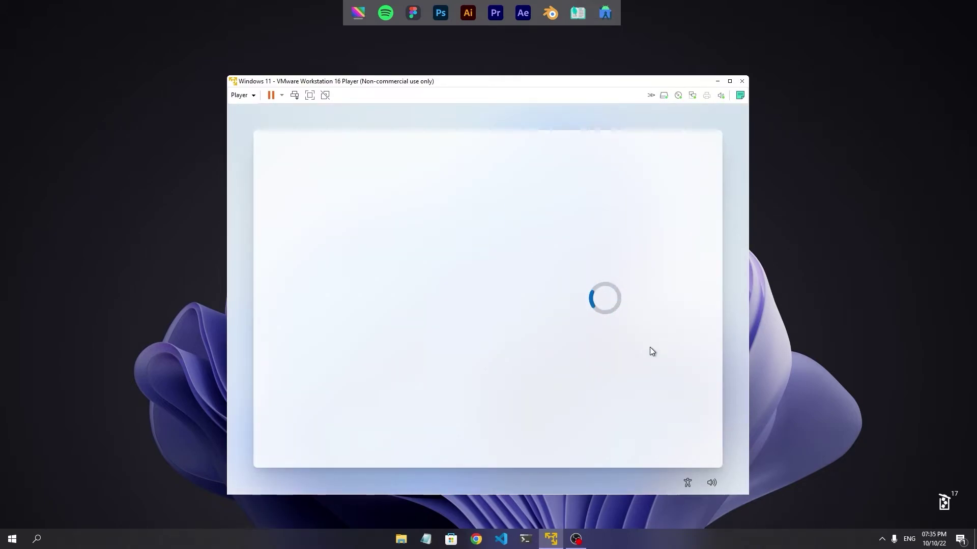
# Choose India as the region, skip device naming, and sign in with the Microsoft account.
pyautogui.write('india')
pyautogui.click(674, 440)
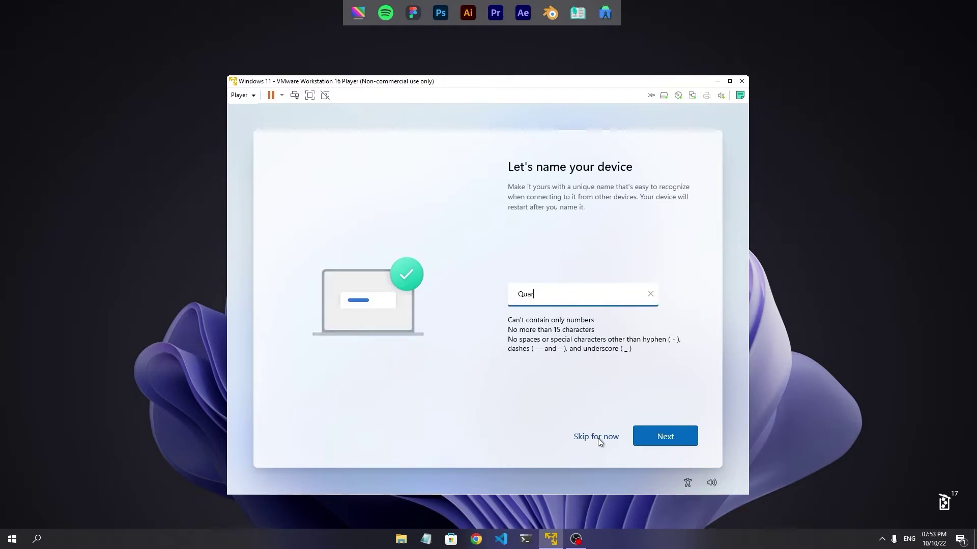
pyautogui.click(597, 438)
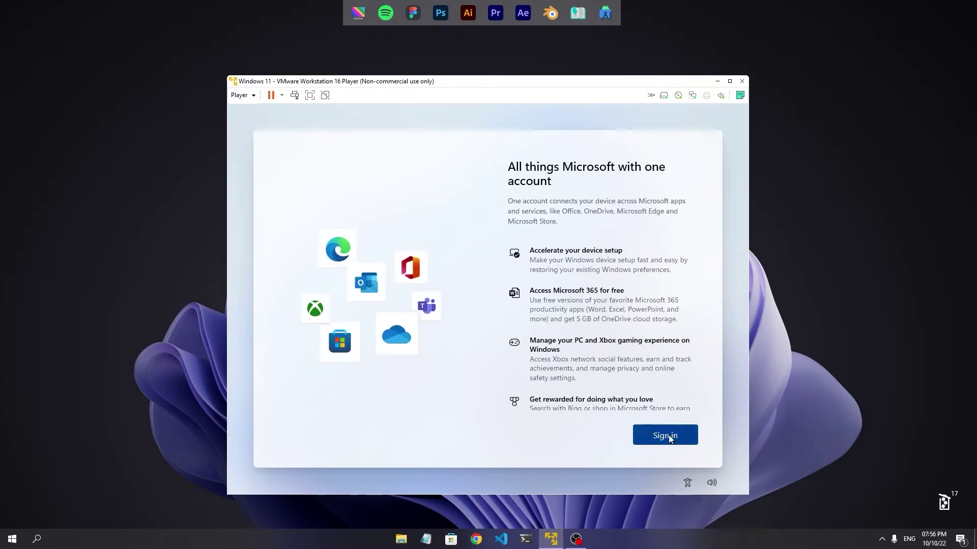
pyautogui.click(667, 435)
pyautogui.click(667, 436)
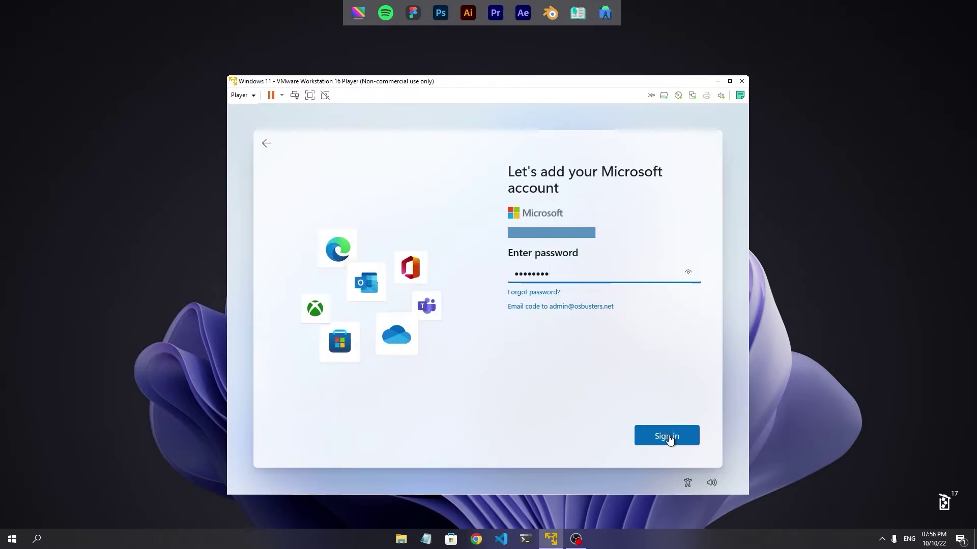
pyautogui.click(668, 435)
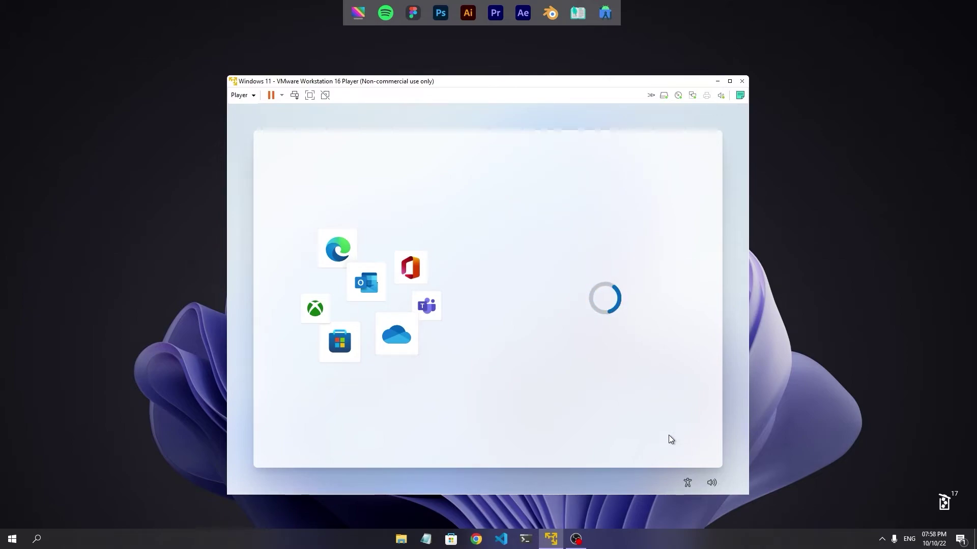
# Create and confirm a Windows Hello PIN.
pyautogui.click(665, 435)
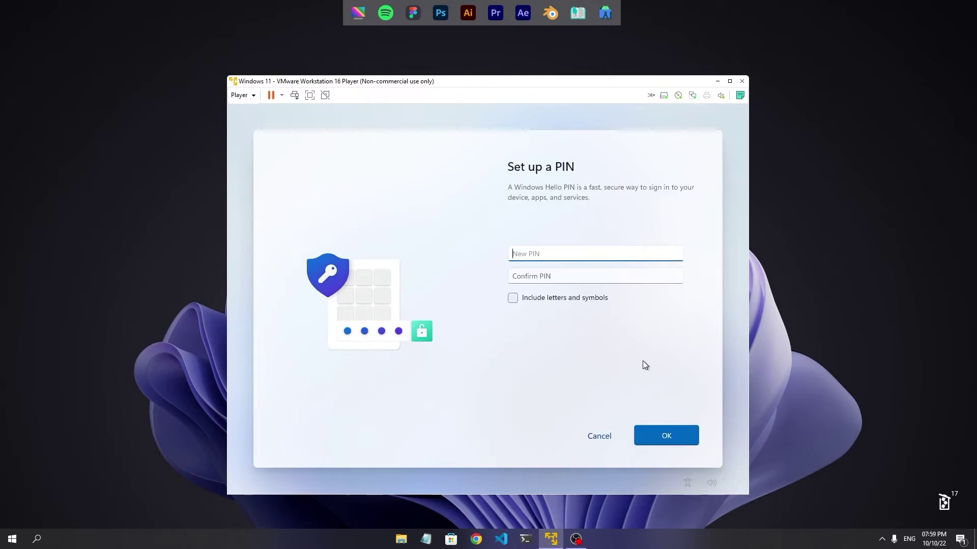
pyautogui.write('1234')
pyautogui.click(541, 272)
pyautogui.write('1234')
pyautogui.press('Return')
pyautogui.click(512, 297)
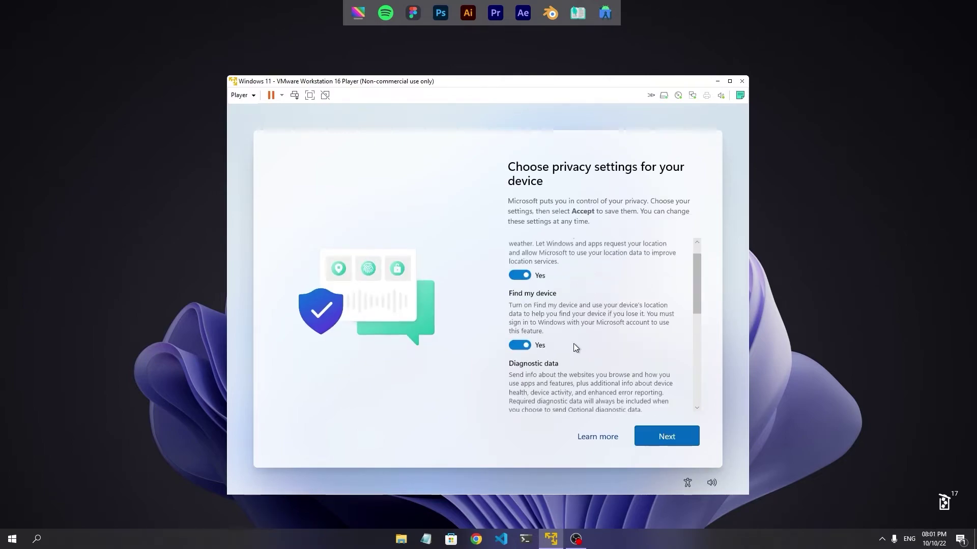
# Turn off Find my device, accept the privacy settings, and skip interests and OneDrive backup.
pyautogui.click(519, 345)
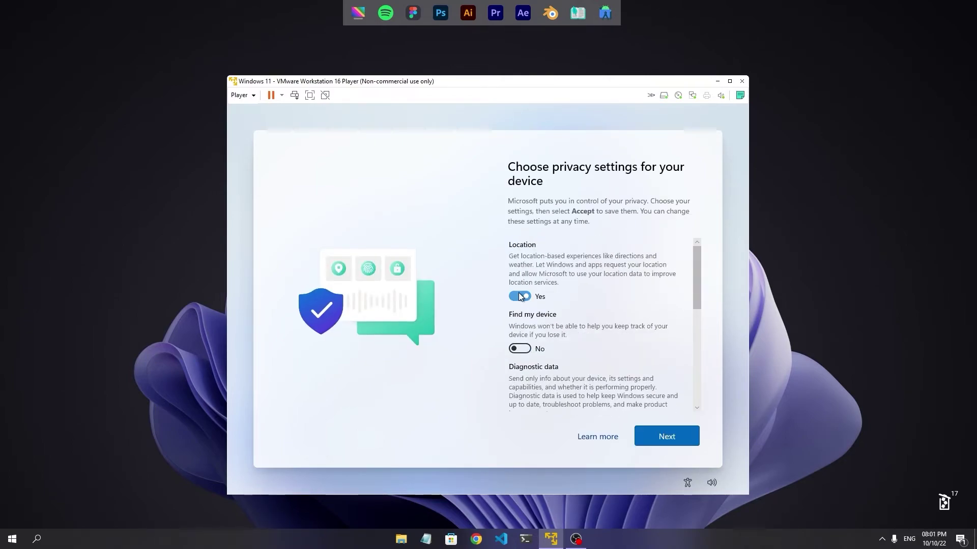
pyautogui.scroll(-10, 600, 330)
pyautogui.click(666, 436)
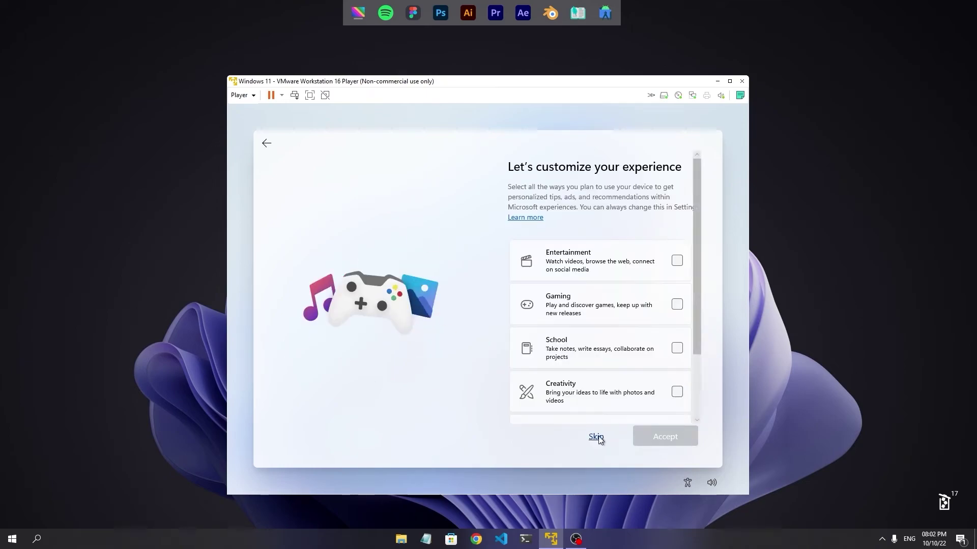
pyautogui.click(595, 435)
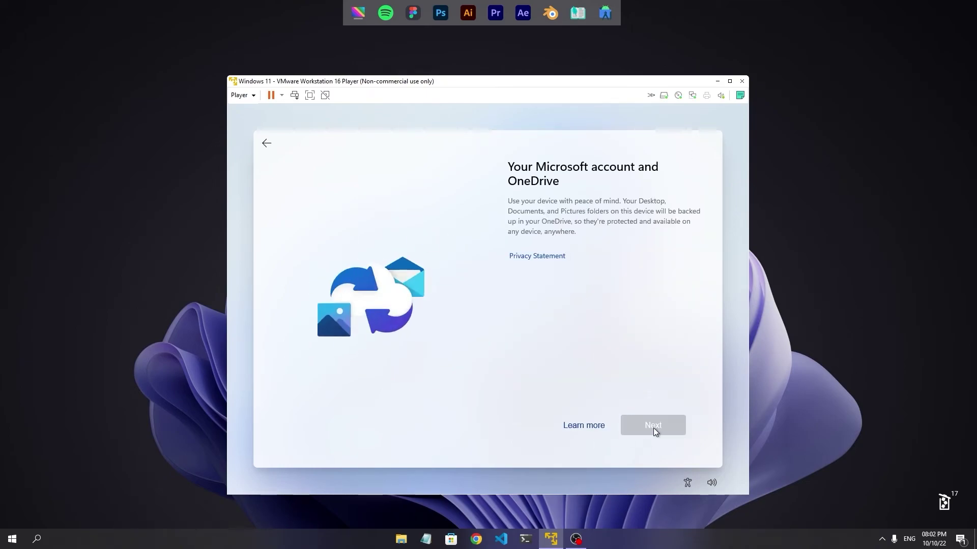
pyautogui.click(655, 429)
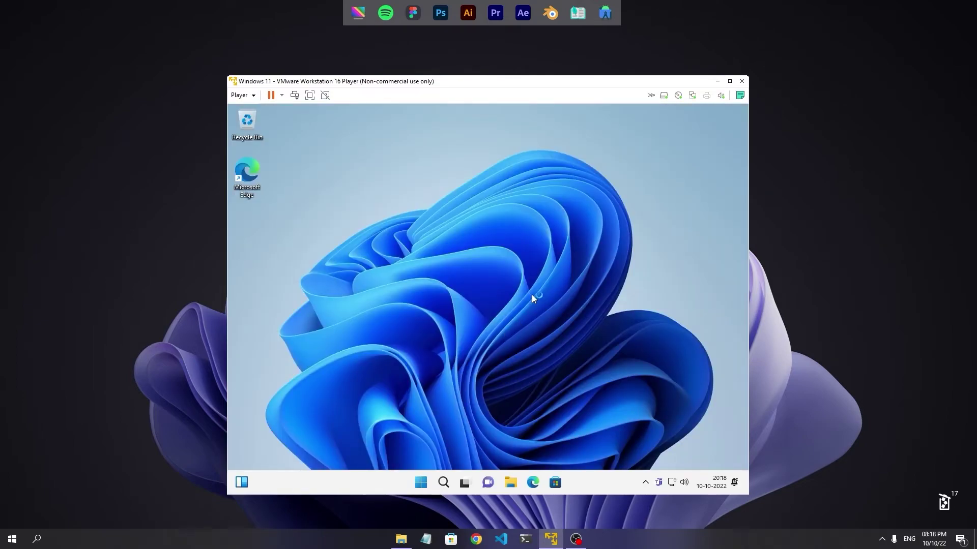
# Mount the VMware Tools installer disc into the guest via Player > Manage.
pyautogui.click(240, 96)
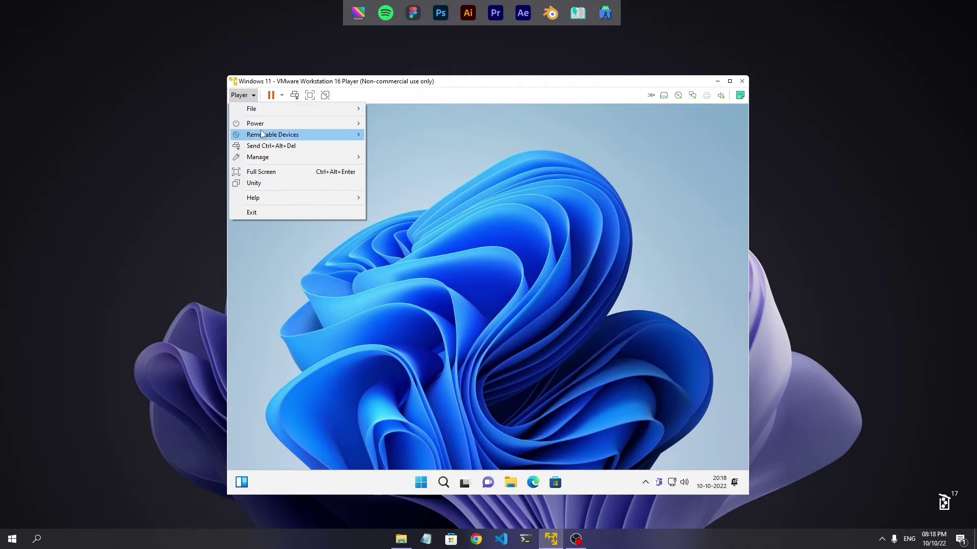
pyautogui.moveTo(279, 158)
pyautogui.click(413, 157)
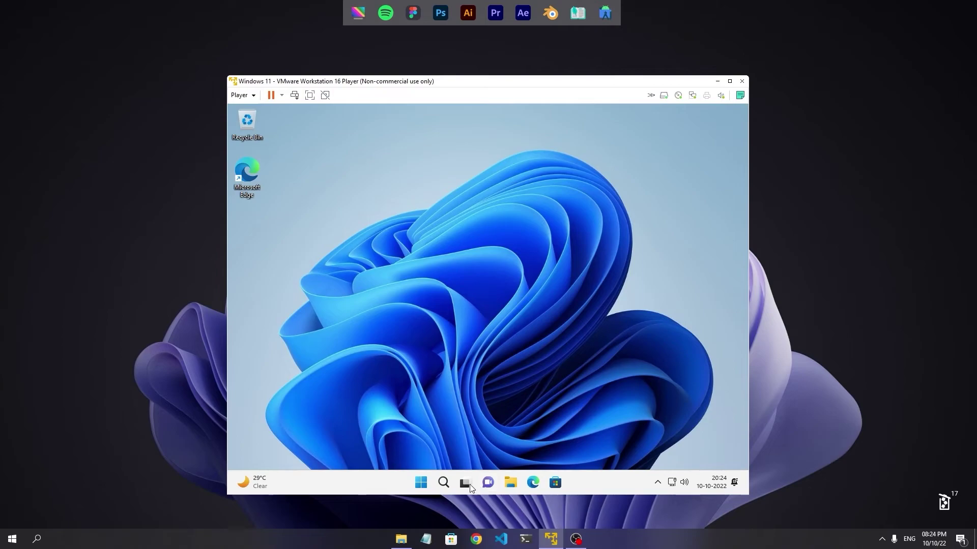
# Run setup64 from the guest's DVD Drive (D:), allow it to make changes, and close Explorer.
pyautogui.click(510, 482)
pyautogui.click(342, 382)
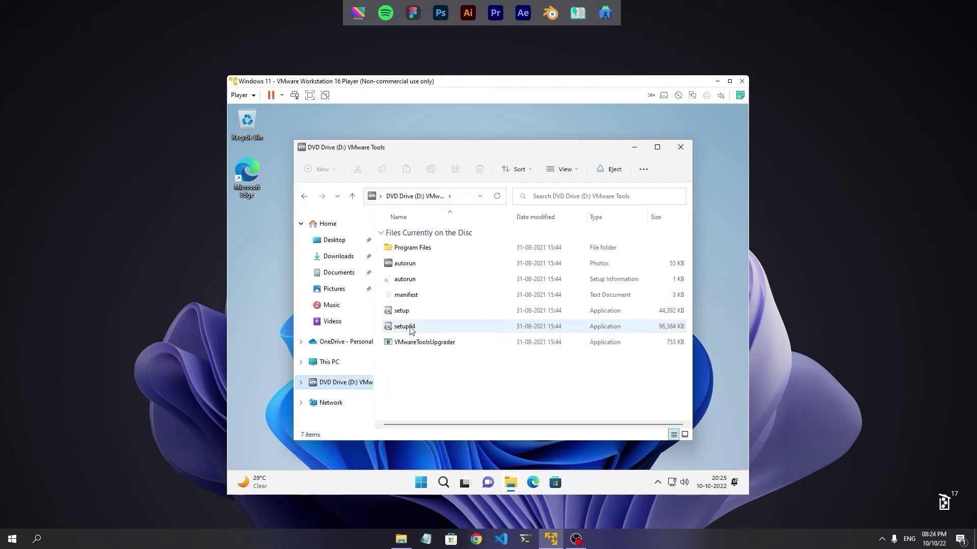
pyautogui.doubleClick(413, 328)
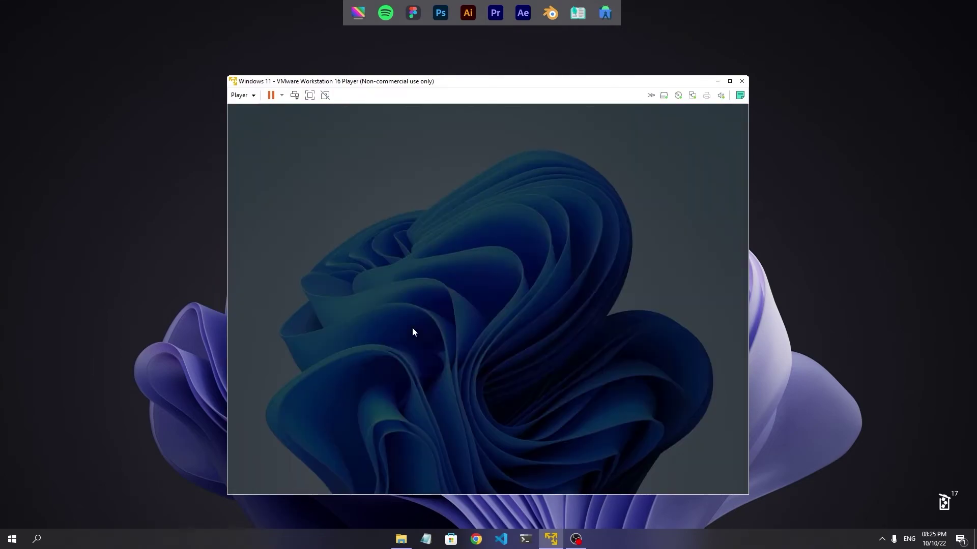
pyautogui.click(563, 375)
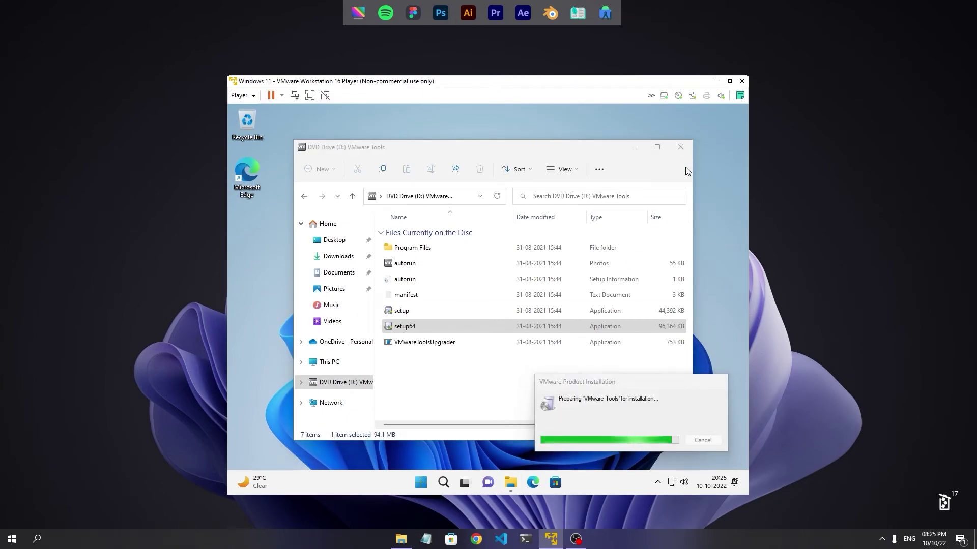
pyautogui.click(678, 148)
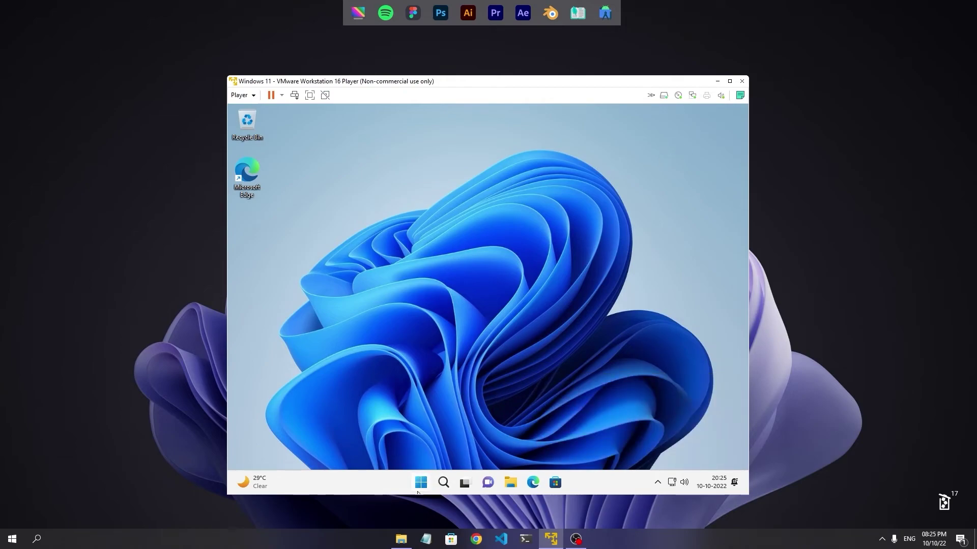
# Install VMware Tools with the typical setup, then finish and restart the Windows 11 guest.
pyautogui.click(542, 371)
pyautogui.click(543, 371)
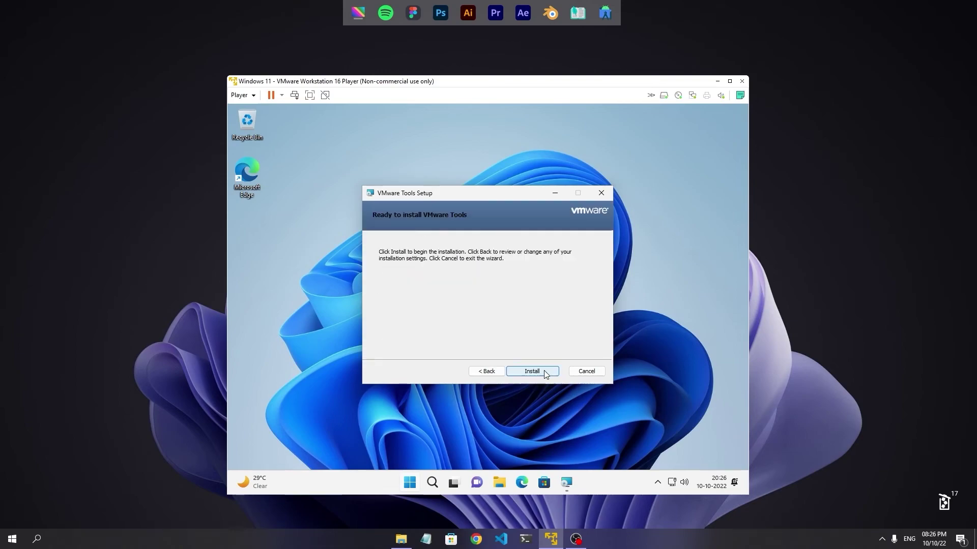
pyautogui.click(544, 371)
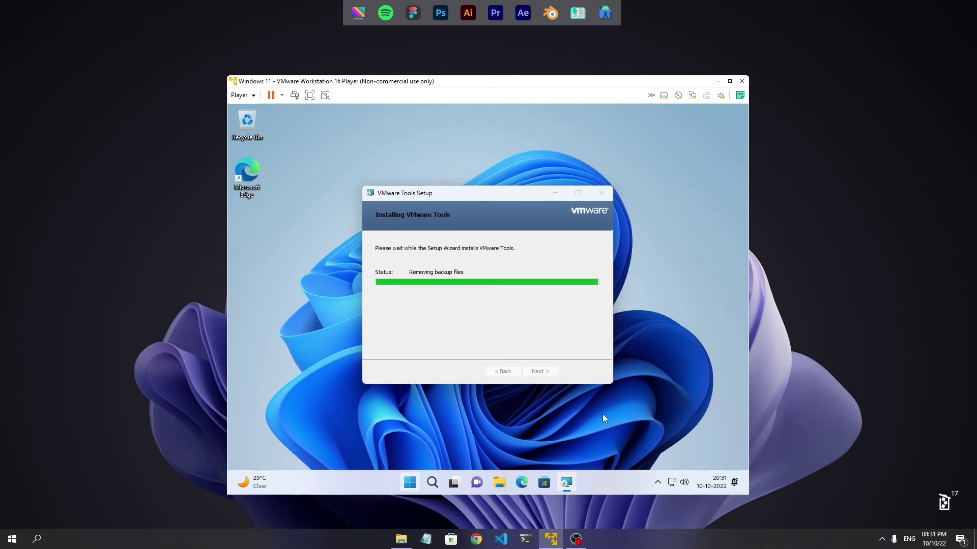
pyautogui.click(538, 371)
pyautogui.press('Return')
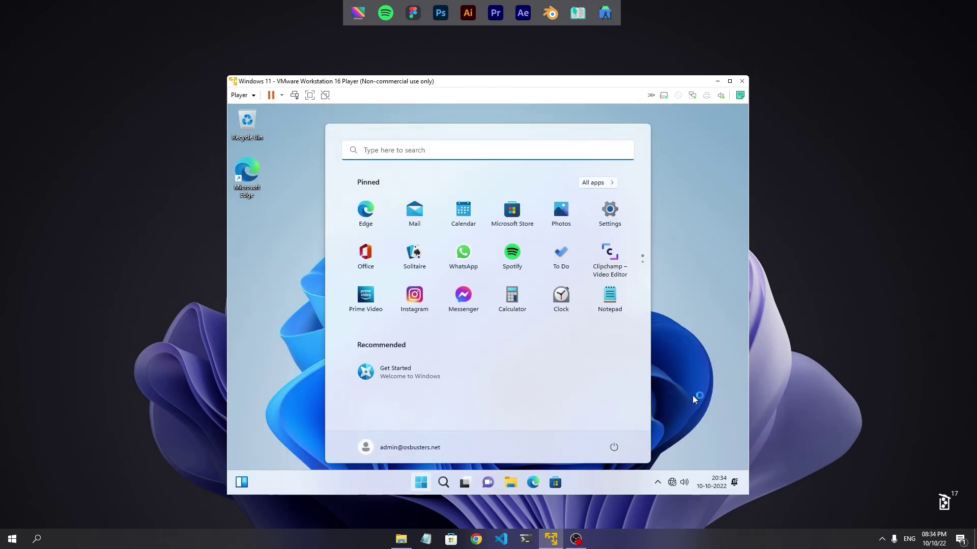
# Switch the Windows 11 VM to full screen and check the guest's Start menu.
pyautogui.click(693, 398)
pyautogui.click(729, 81)
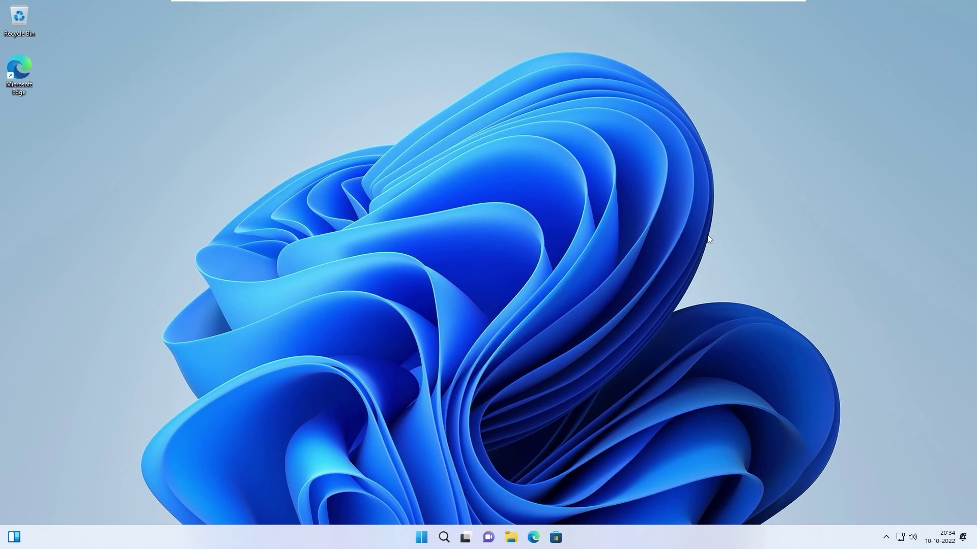
pyautogui.click(424, 543)
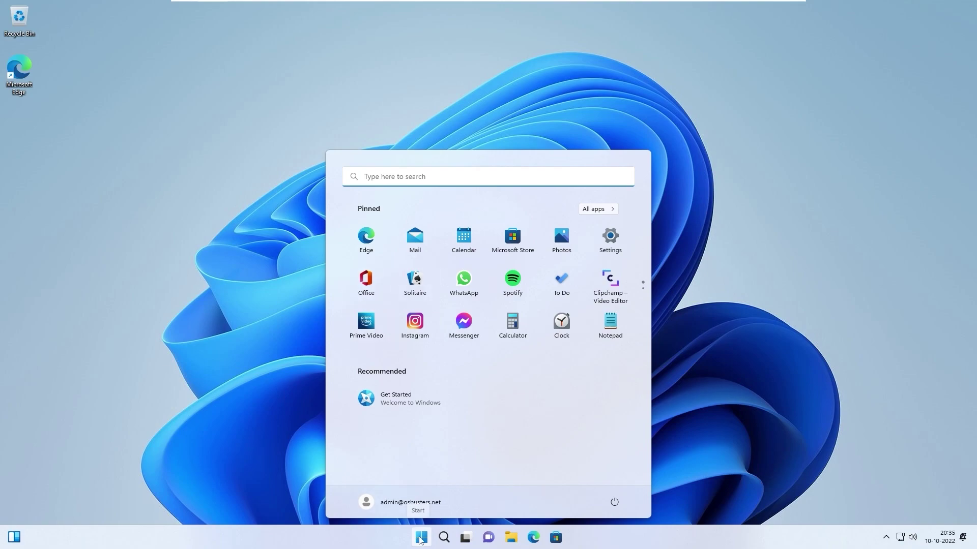
pyautogui.click(420, 539)
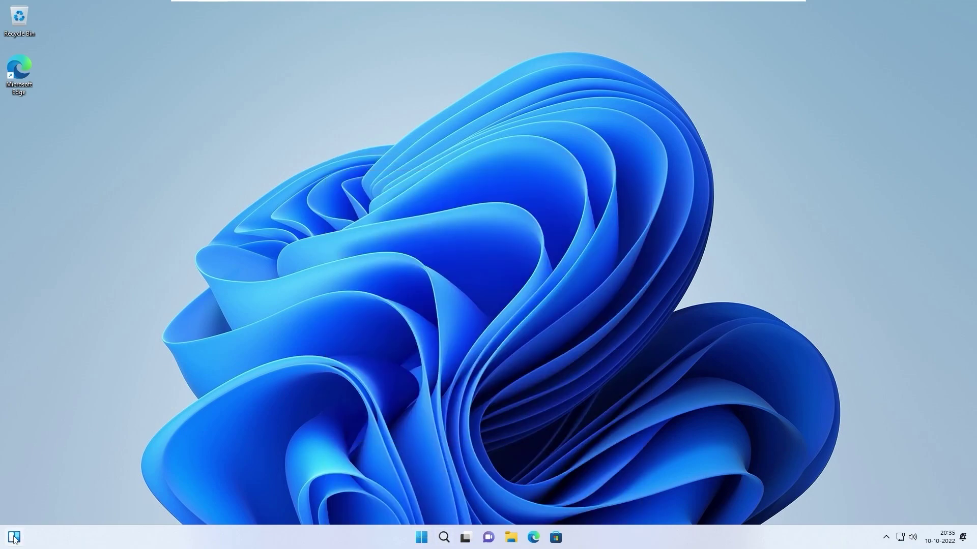